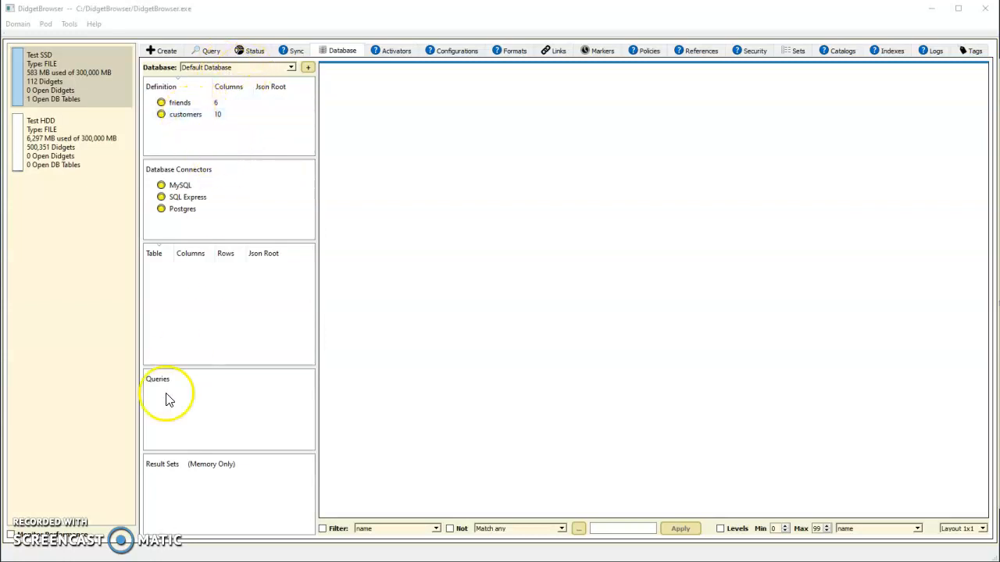
Step: Create a table from the customers definition by importing 1000K_10x.csv from the Customers folder in File Explorer, and display its rows
{"action": "key", "text": "alt+Tab"}
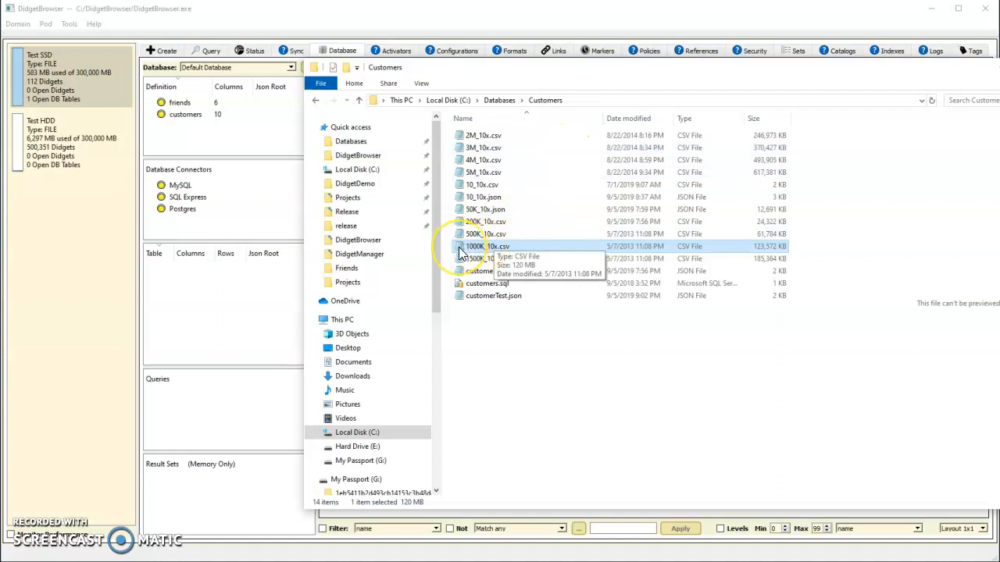
{"action": "left_click_drag", "start_coordinate": [459, 247], "coordinate": [180, 116]}
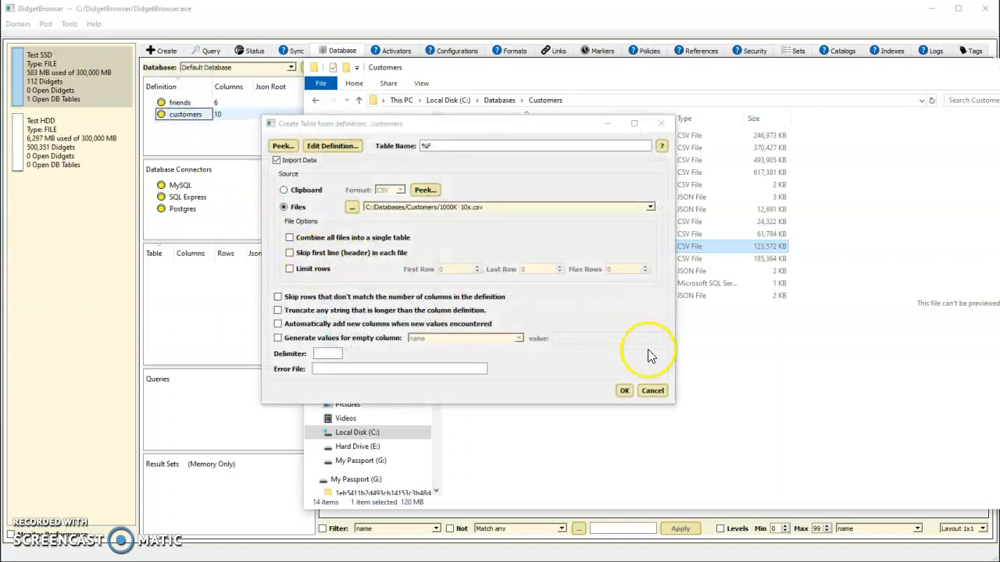
{"action": "left_click", "coordinate": [628, 390]}
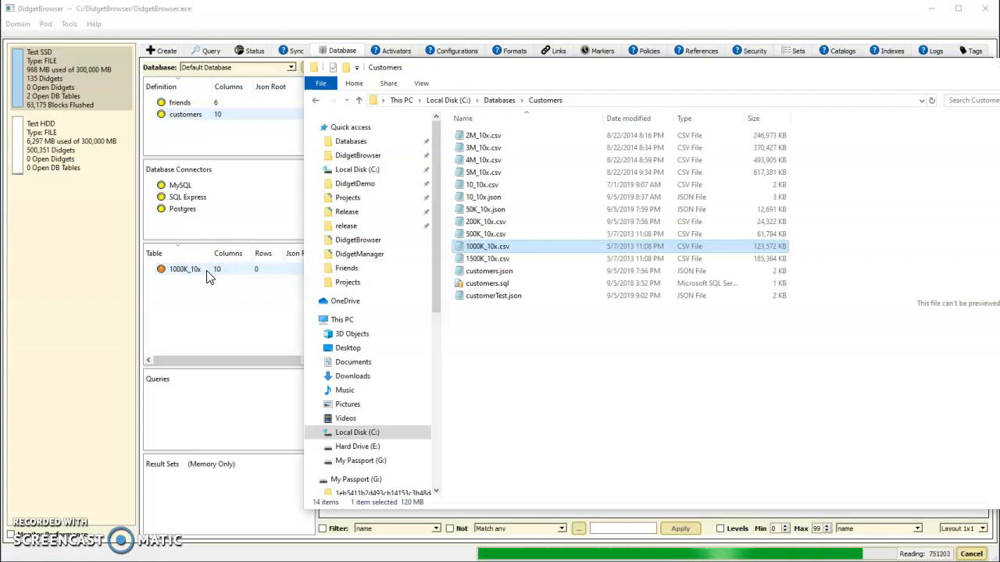
{"action": "left_click", "coordinate": [225, 274]}
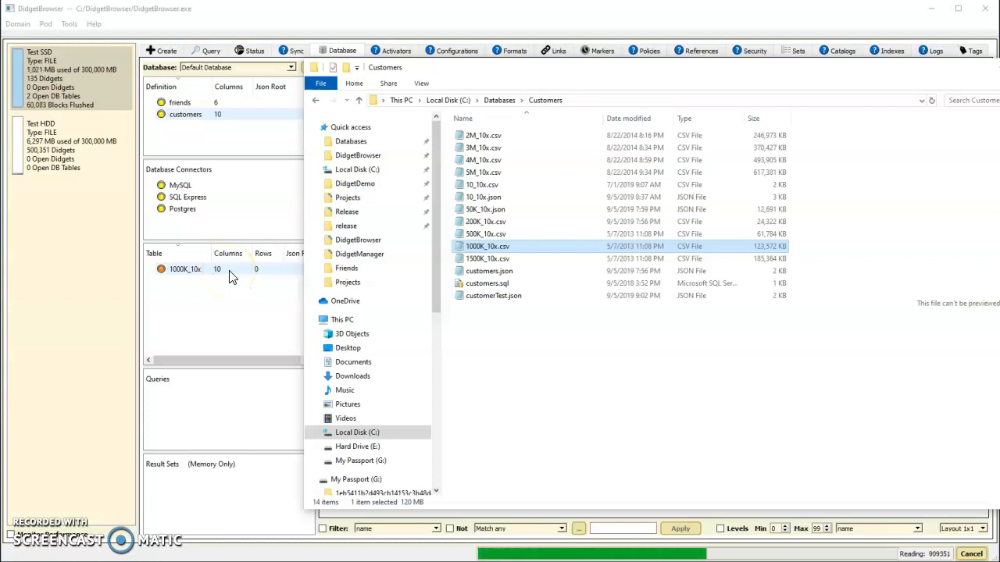
{"action": "left_click", "coordinate": [227, 276]}
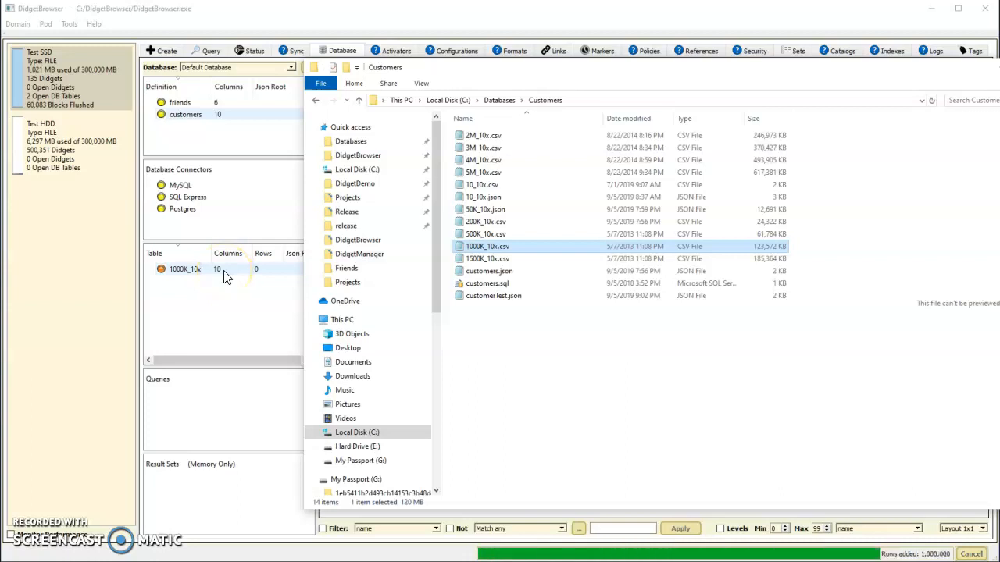
{"action": "left_click", "coordinate": [226, 270]}
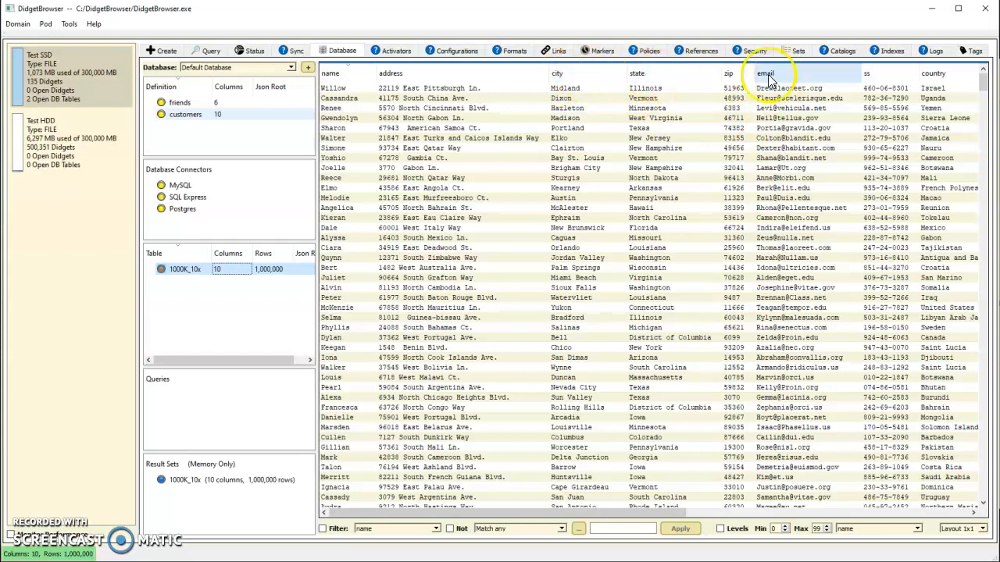
Step: View the city column's distinct values, and separately list the rows whose city is Portland
{"action": "right_click", "coordinate": [570, 74]}
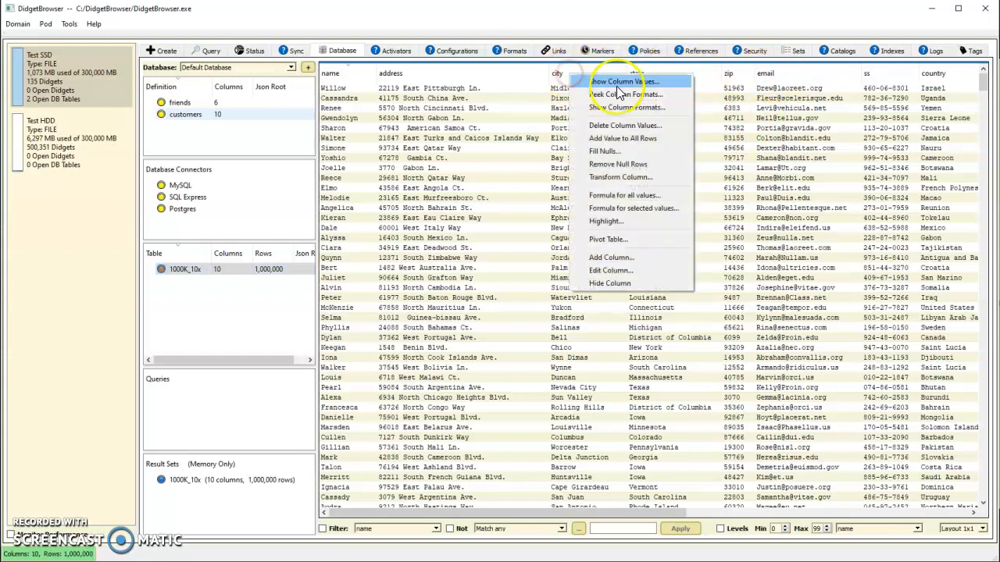
{"action": "left_click", "coordinate": [615, 84]}
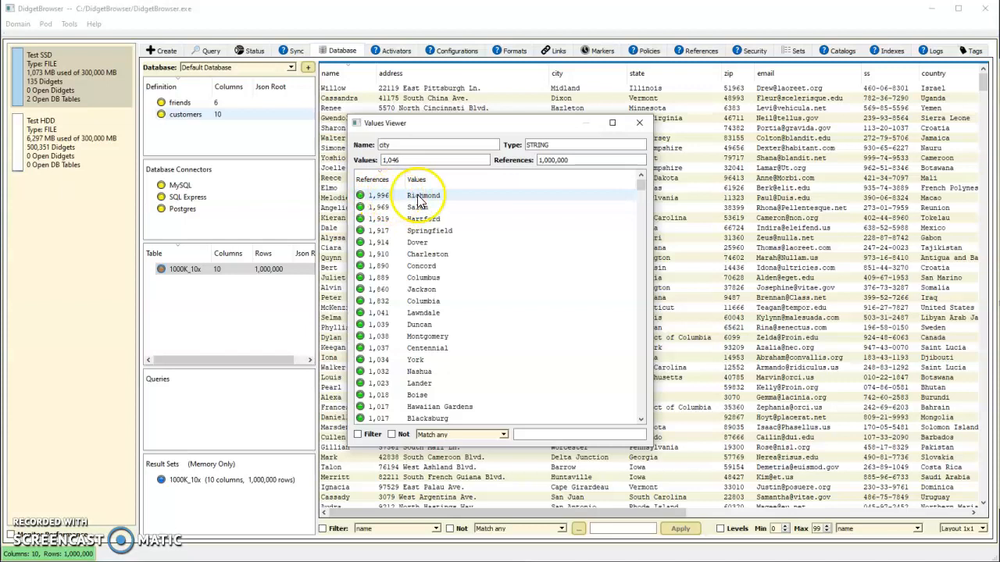
{"action": "left_click", "coordinate": [640, 123]}
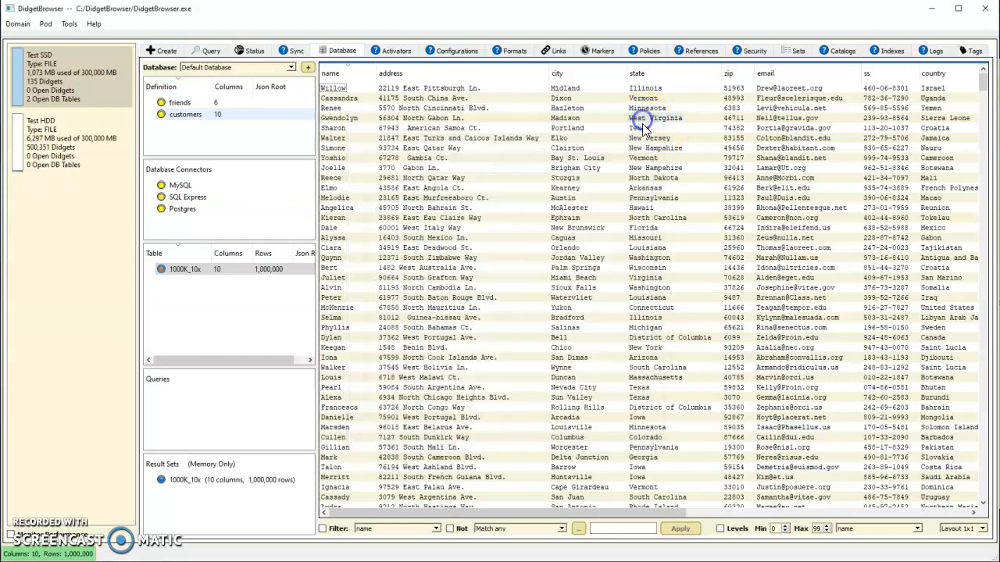
{"action": "double_click", "coordinate": [565, 130]}
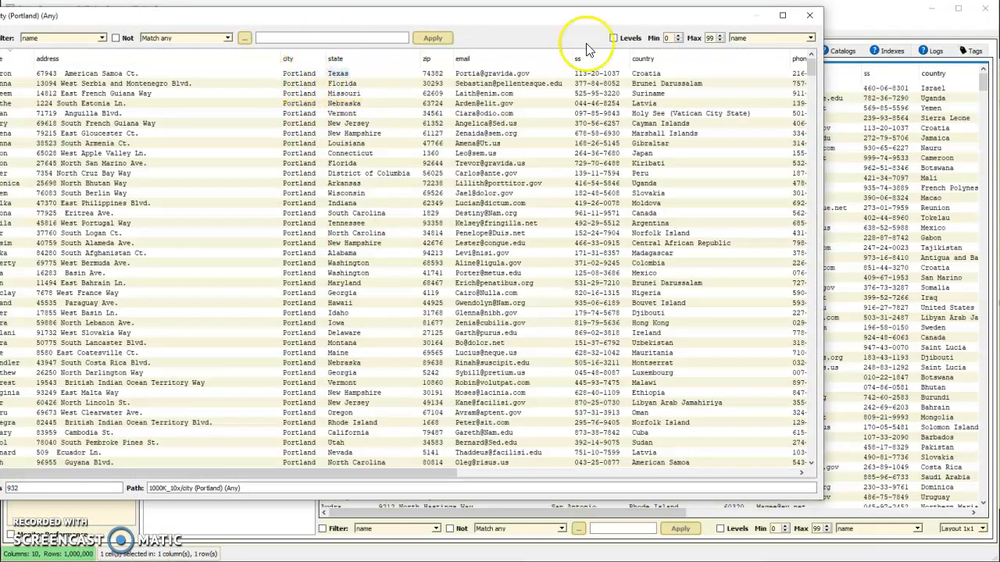
{"action": "left_click", "coordinate": [812, 16]}
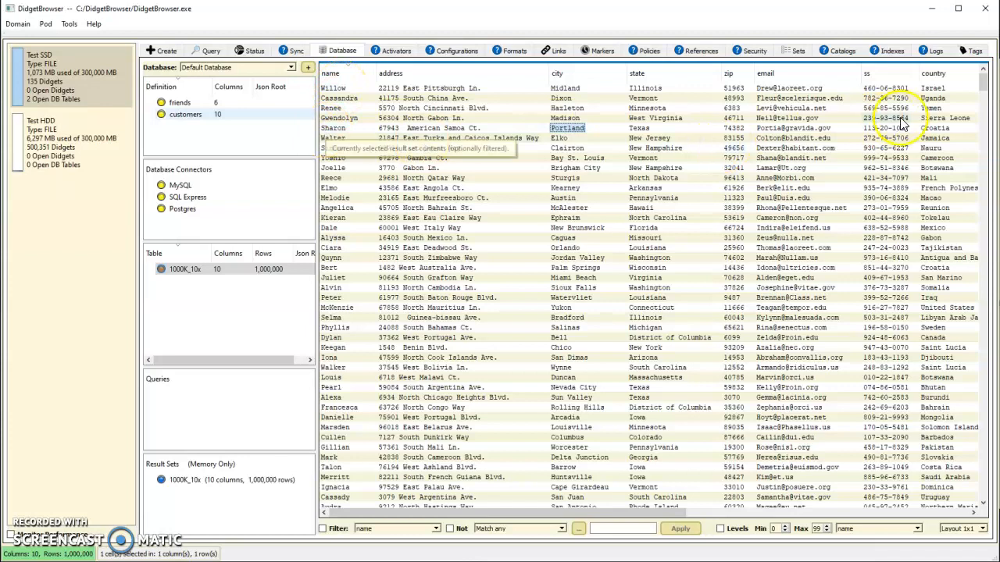
Step: Set the email column as Primary Key in the customers definition and save the definition
{"action": "double_click", "coordinate": [191, 117]}
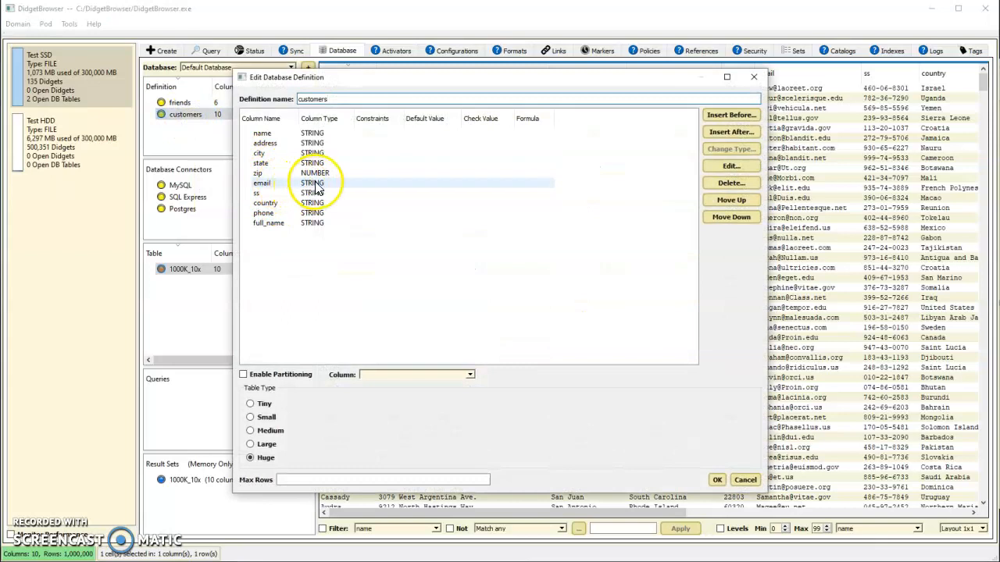
{"action": "left_click", "coordinate": [317, 185]}
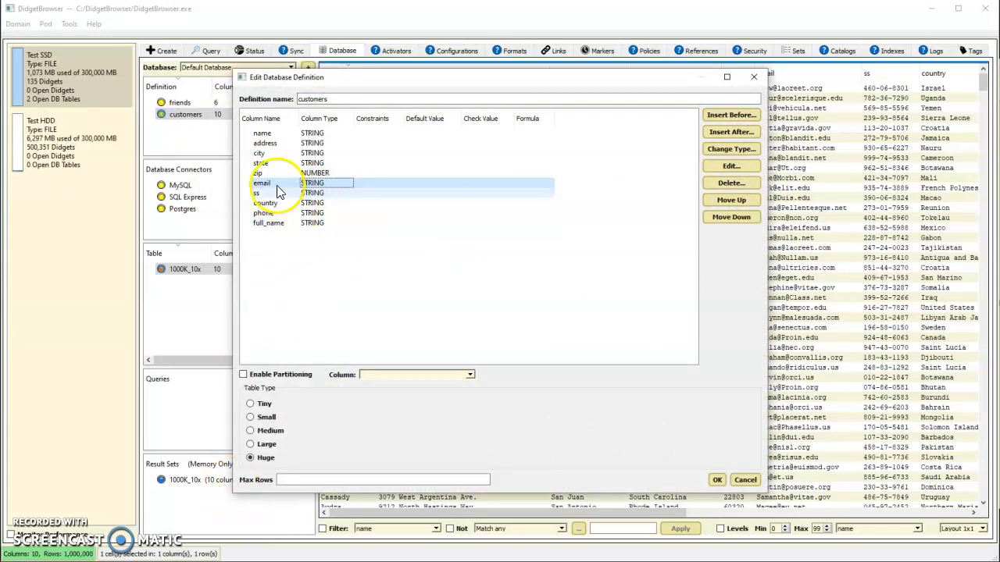
{"action": "double_click", "coordinate": [304, 188]}
{"action": "left_click", "coordinate": [285, 301]}
{"action": "left_click", "coordinate": [681, 394]}
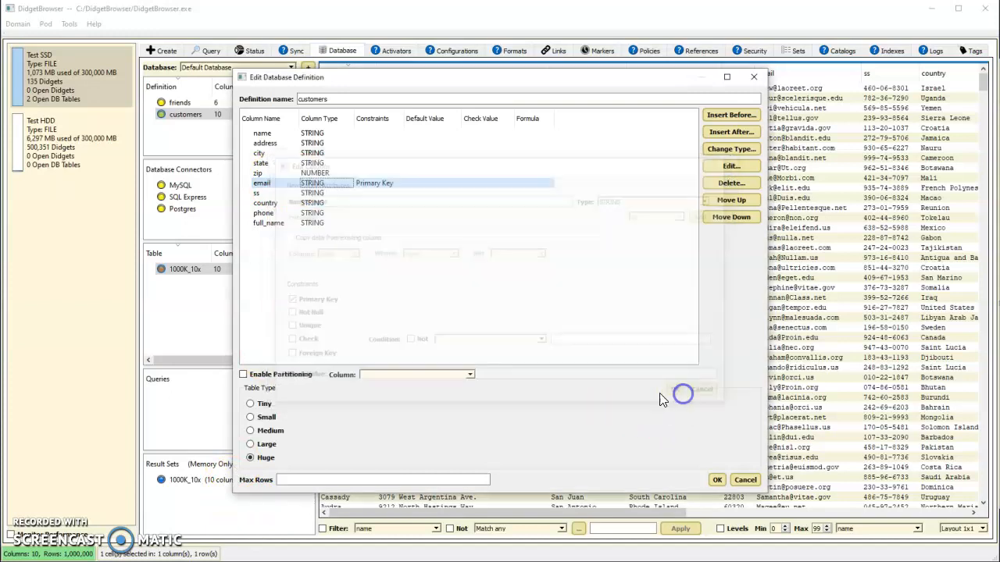
{"action": "left_click", "coordinate": [716, 479]}
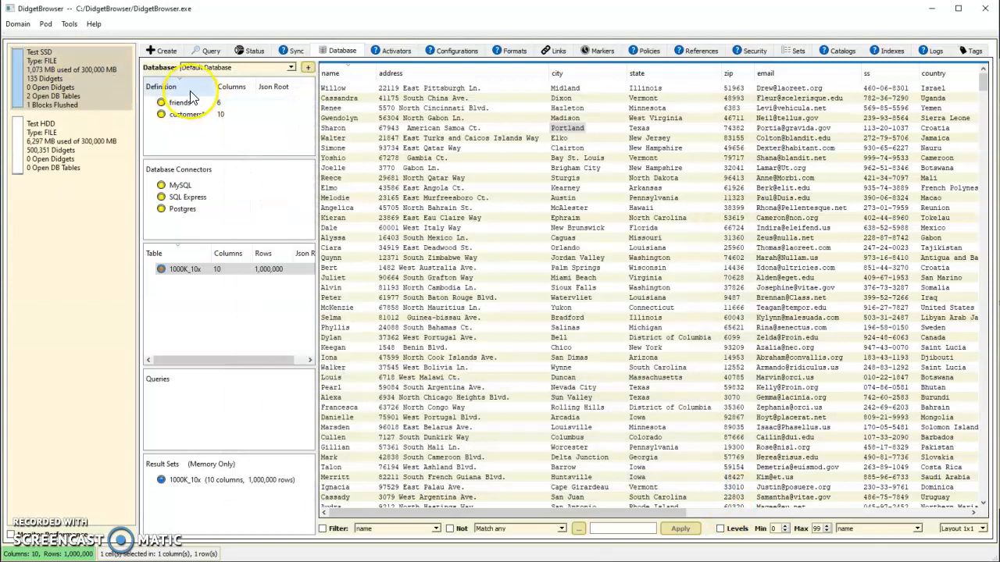
Step: Add a NUMBER column named counter after full_name in the customers definition and save it
{"action": "double_click", "coordinate": [188, 114]}
{"action": "left_click", "coordinate": [312, 223]}
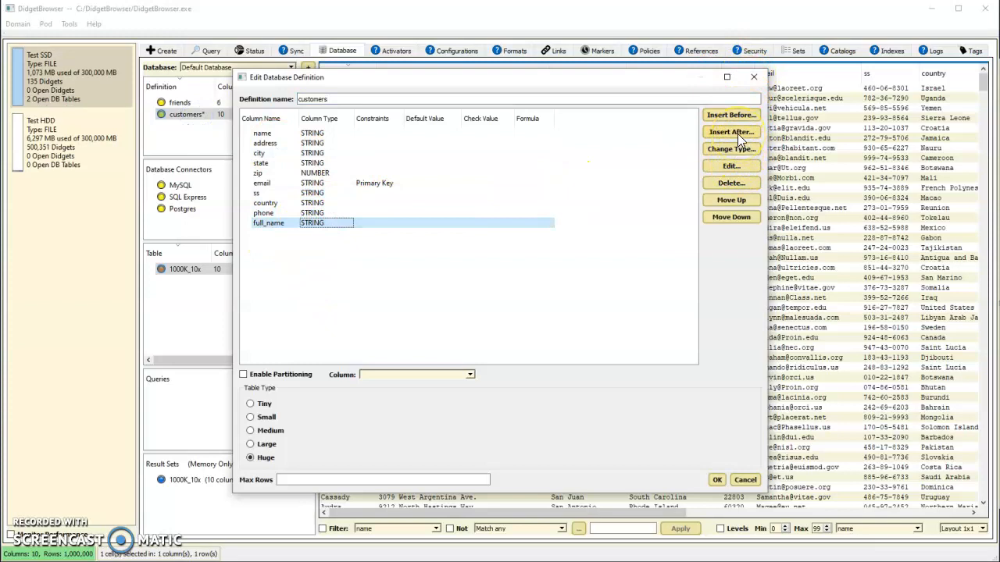
{"action": "left_click", "coordinate": [737, 134]}
{"action": "type", "text": "counter"}
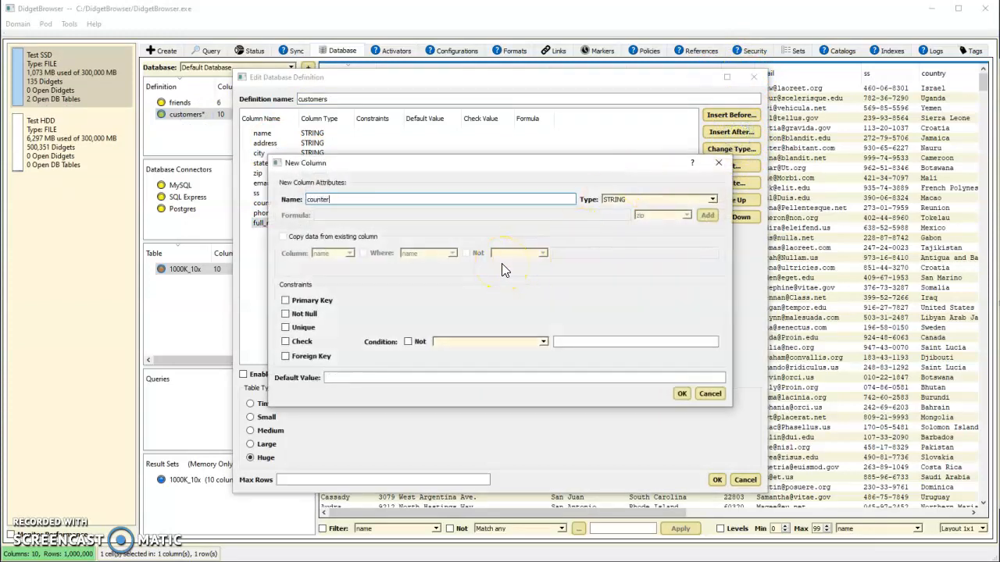
{"action": "left_click", "coordinate": [713, 201]}
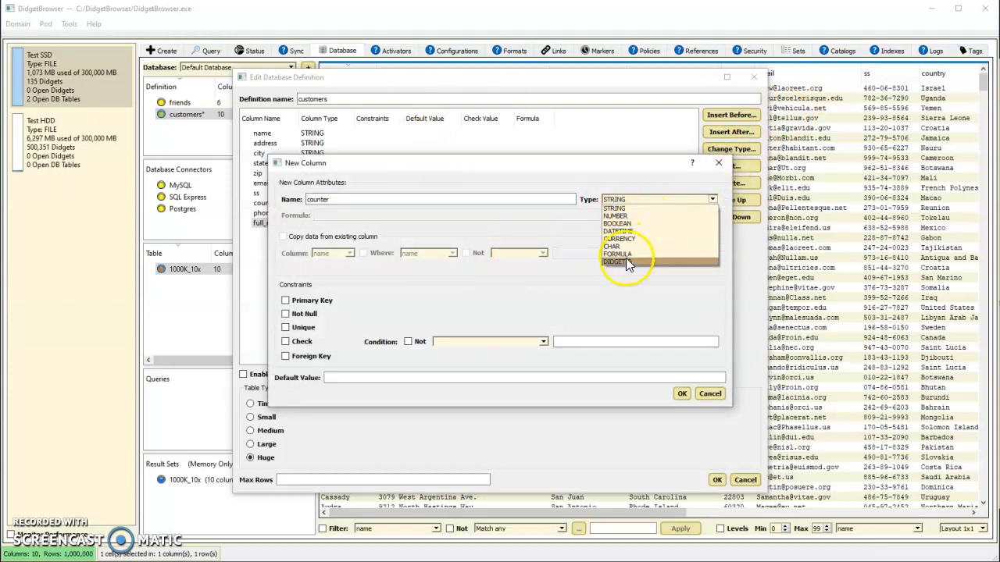
{"action": "left_click", "coordinate": [621, 215]}
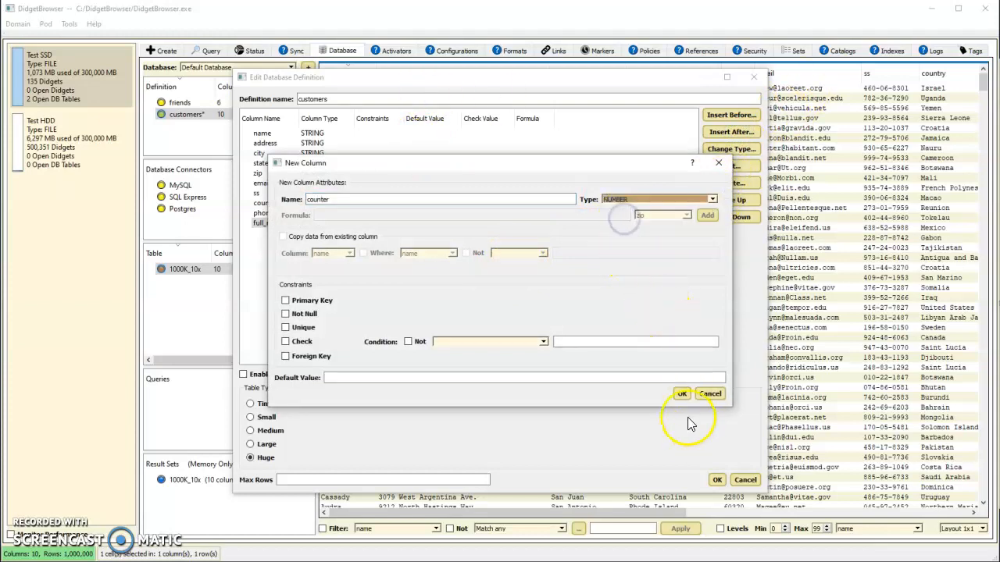
{"action": "left_click", "coordinate": [682, 392]}
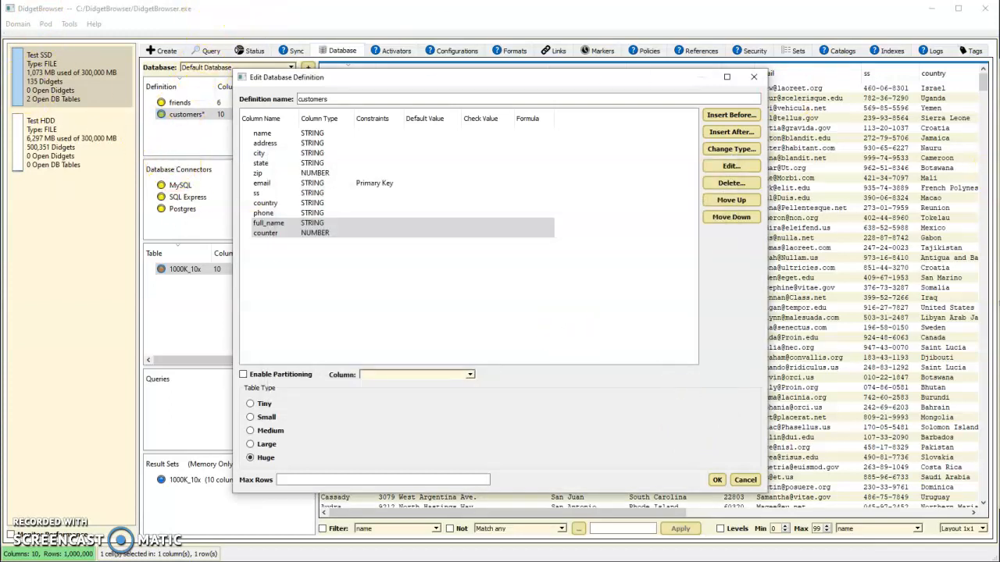
{"action": "left_click", "coordinate": [716, 480]}
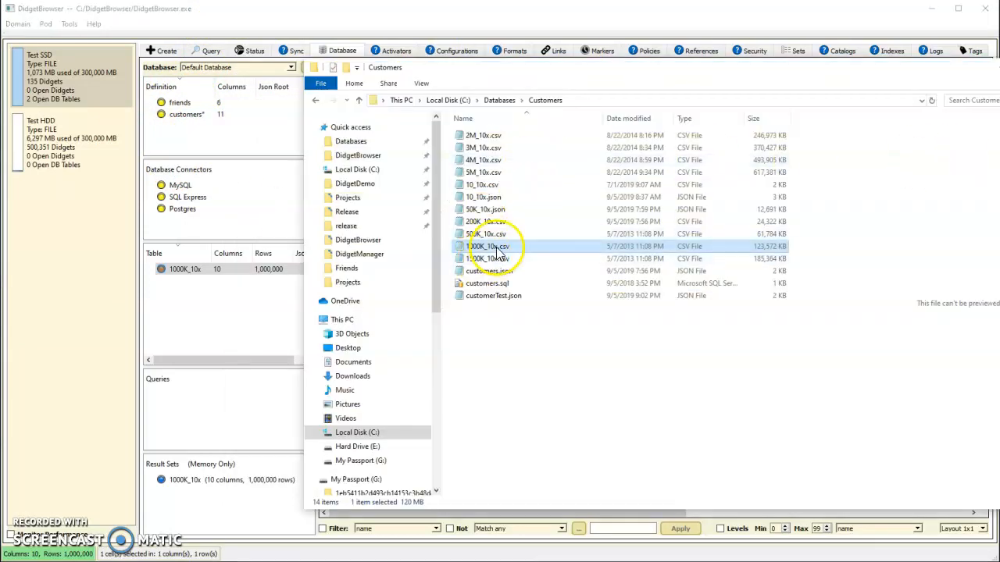
Step: Import 1000K_10x.csv into a new table from the modified customers definition, incrementing the counter column on duplicate keys
{"action": "left_click_drag", "start_coordinate": [497, 250], "coordinate": [188, 118]}
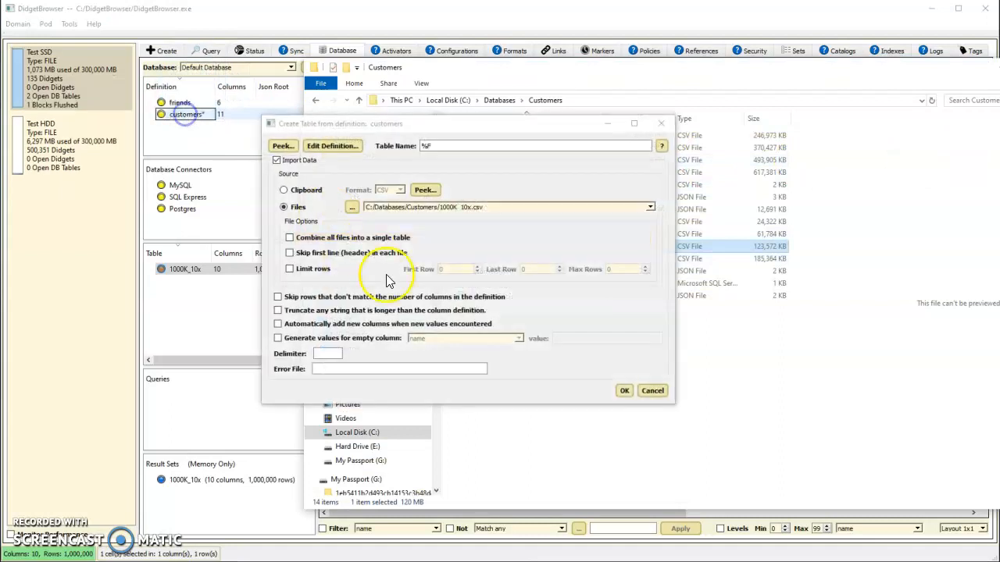
{"action": "left_click", "coordinate": [621, 392]}
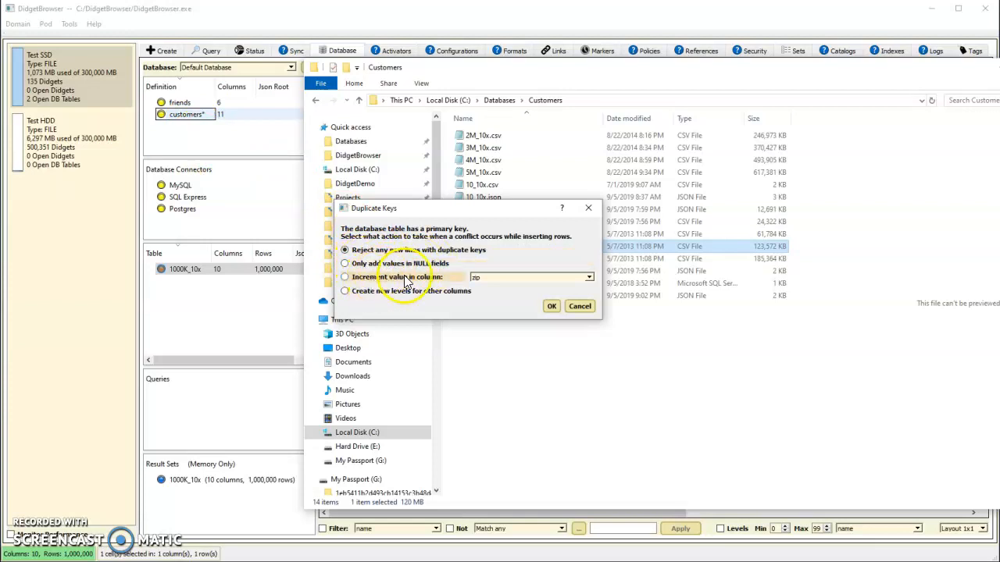
{"action": "left_click", "coordinate": [565, 278]}
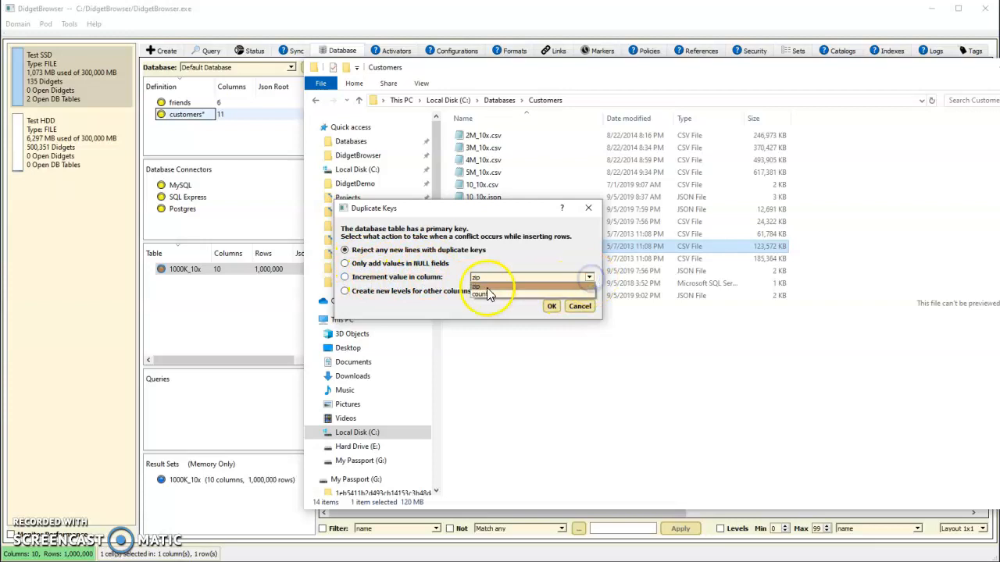
{"action": "left_click", "coordinate": [485, 298]}
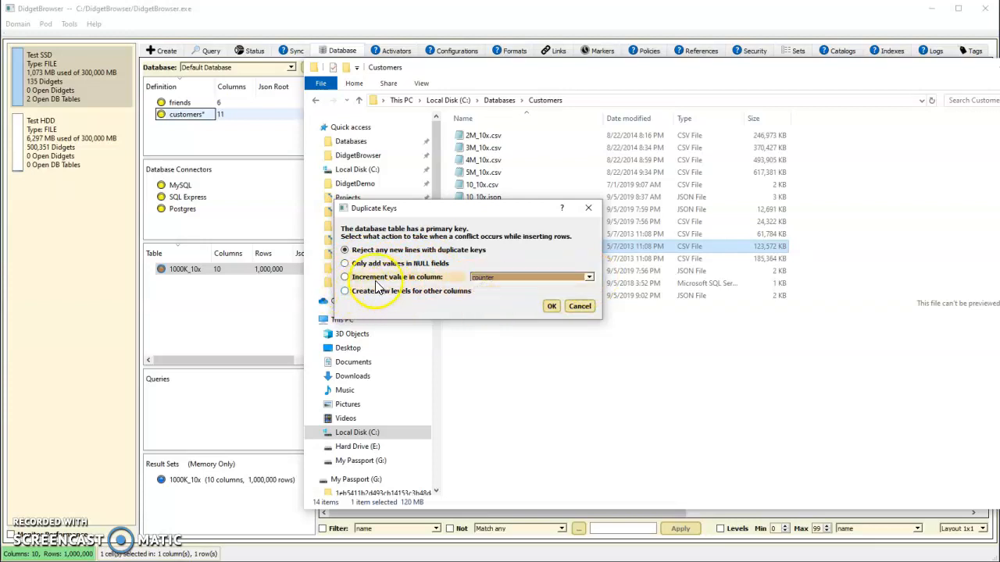
{"action": "left_click", "coordinate": [345, 277]}
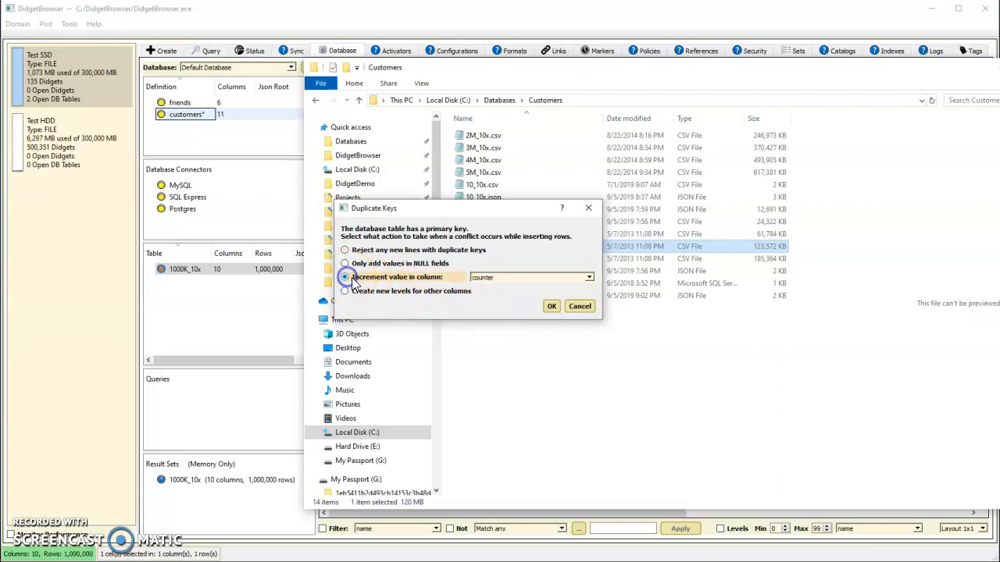
{"action": "left_click", "coordinate": [555, 310]}
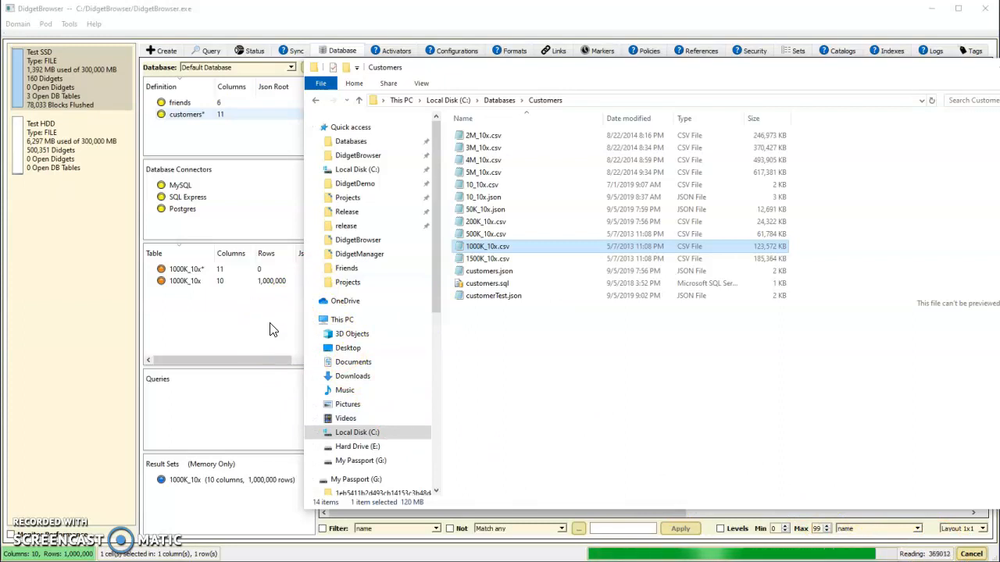
Step: Display the rows of the newly imported 11-column 1000K_10x table once its import is done
{"action": "left_click", "coordinate": [261, 271]}
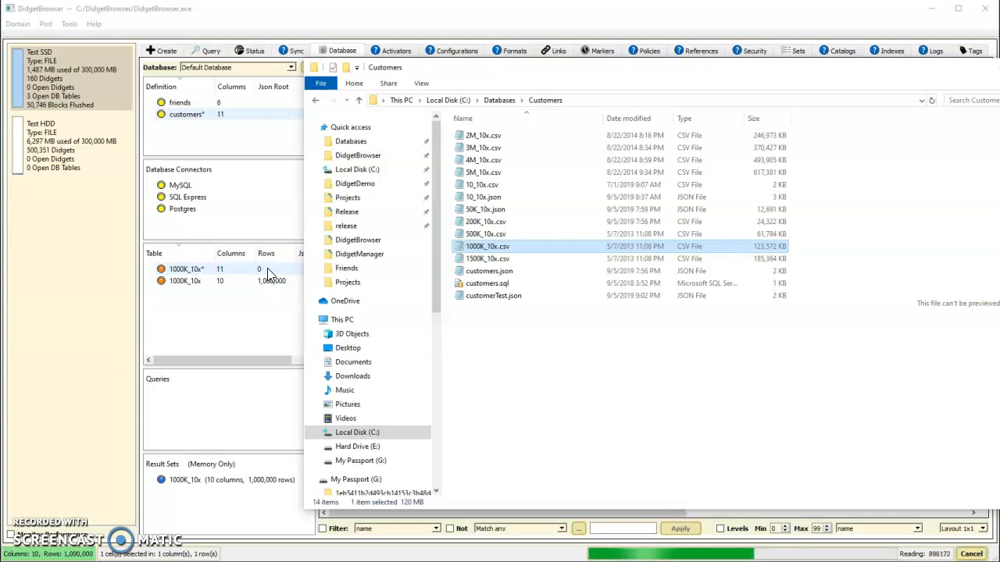
{"action": "left_click", "coordinate": [267, 275]}
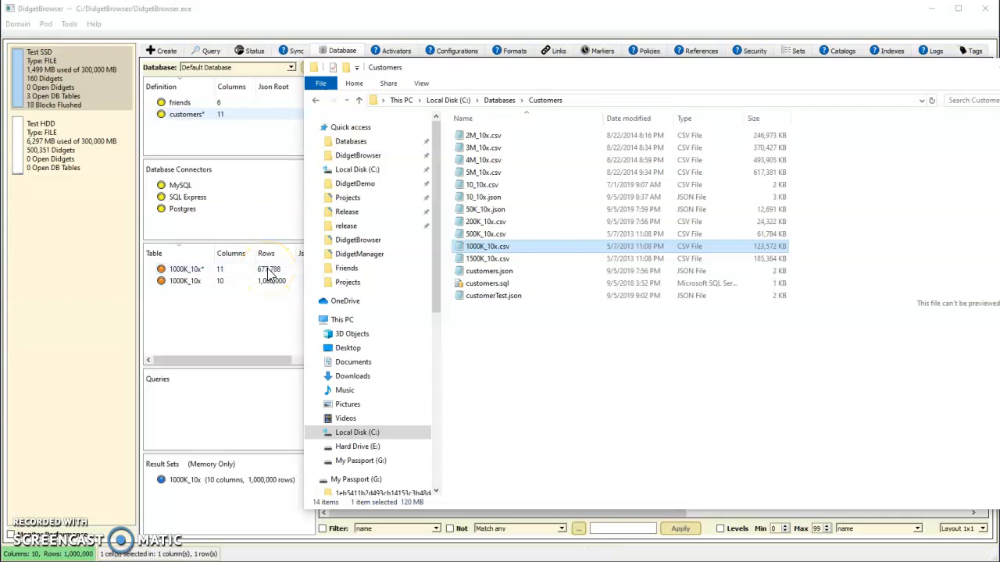
{"action": "left_click", "coordinate": [229, 270]}
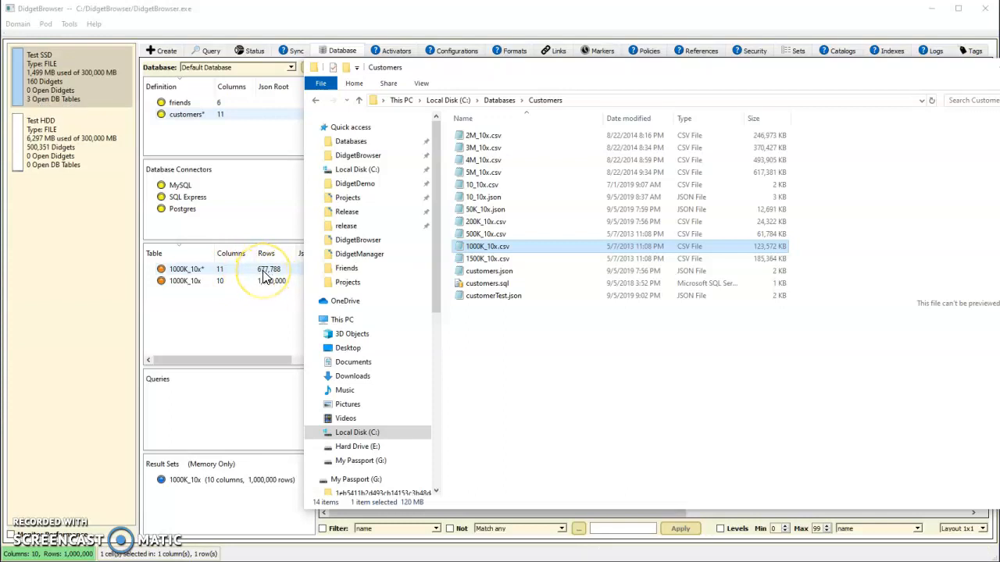
{"action": "left_click", "coordinate": [263, 275]}
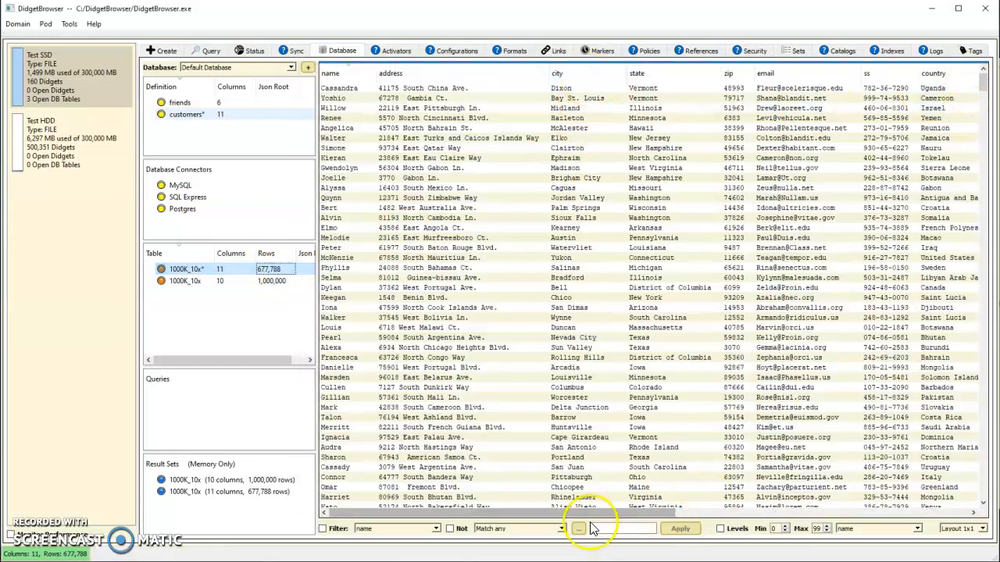
Step: Check the email column's values for uniqueness and examine the values in the table's counter column
{"action": "right_click", "coordinate": [793, 82]}
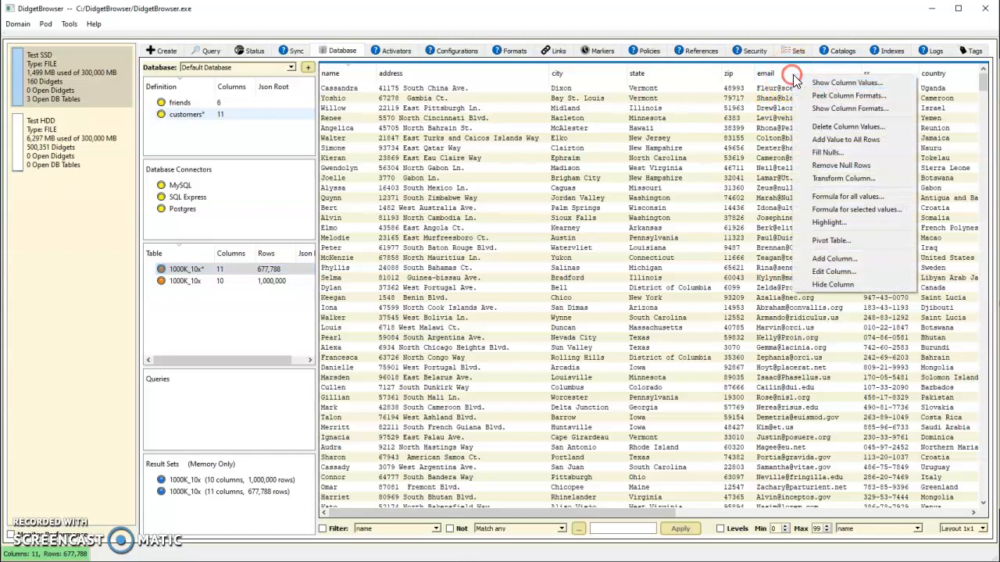
{"action": "left_click", "coordinate": [844, 83]}
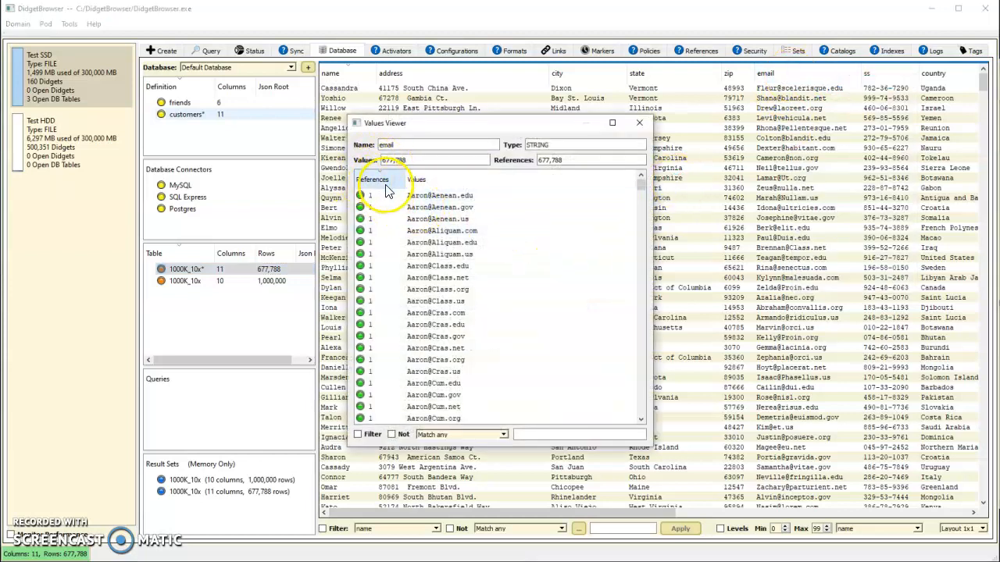
{"action": "left_click", "coordinate": [643, 125]}
{"action": "left_click_drag", "start_coordinate": [585, 514], "coordinate": [803, 516]}
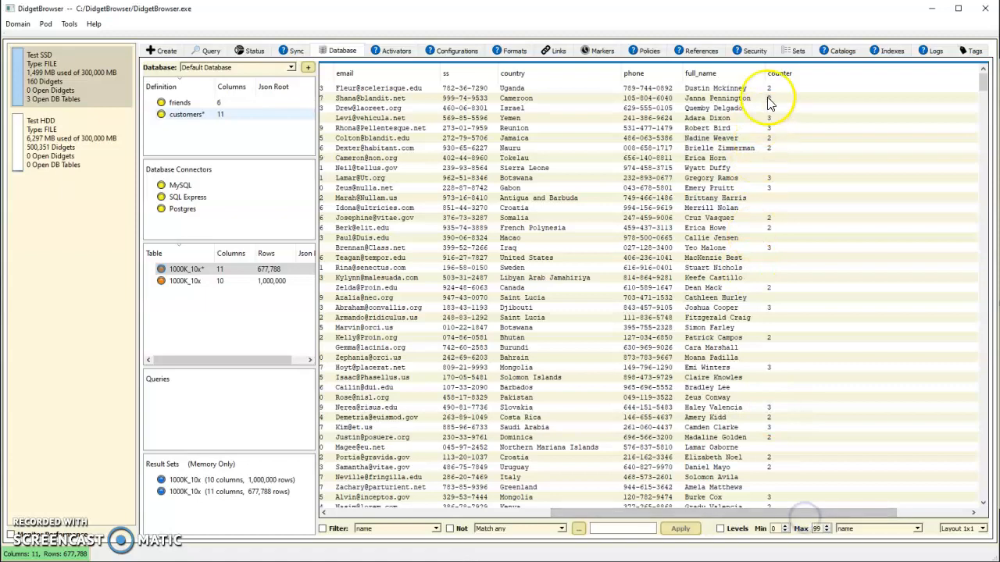
{"action": "scroll", "coordinate": [773, 442], "scroll_direction": "down", "scroll_amount": 10}
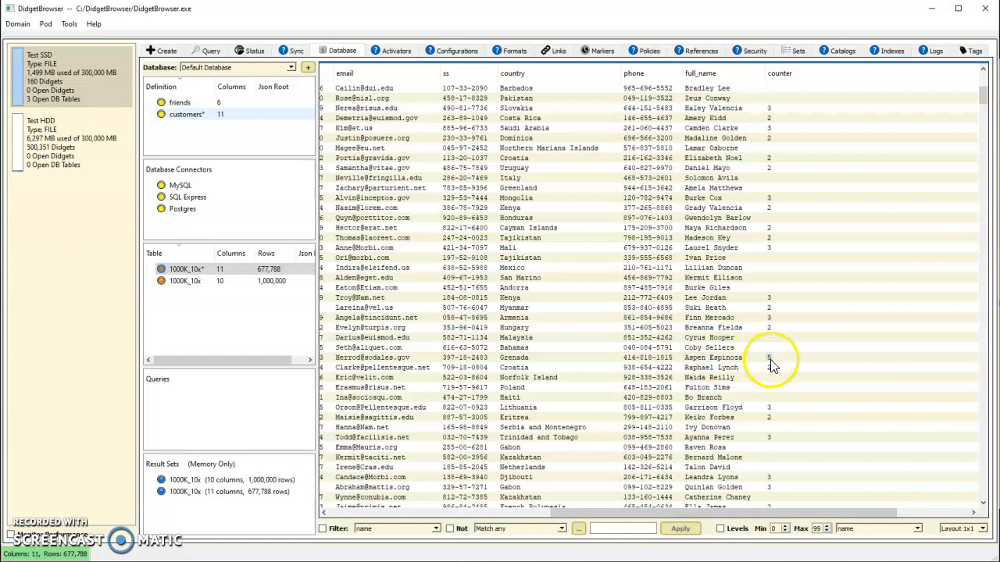
Step: List the counter column's distinct values with the number of rows that reference each
{"action": "right_click", "coordinate": [781, 73]}
{"action": "left_click", "coordinate": [816, 83]}
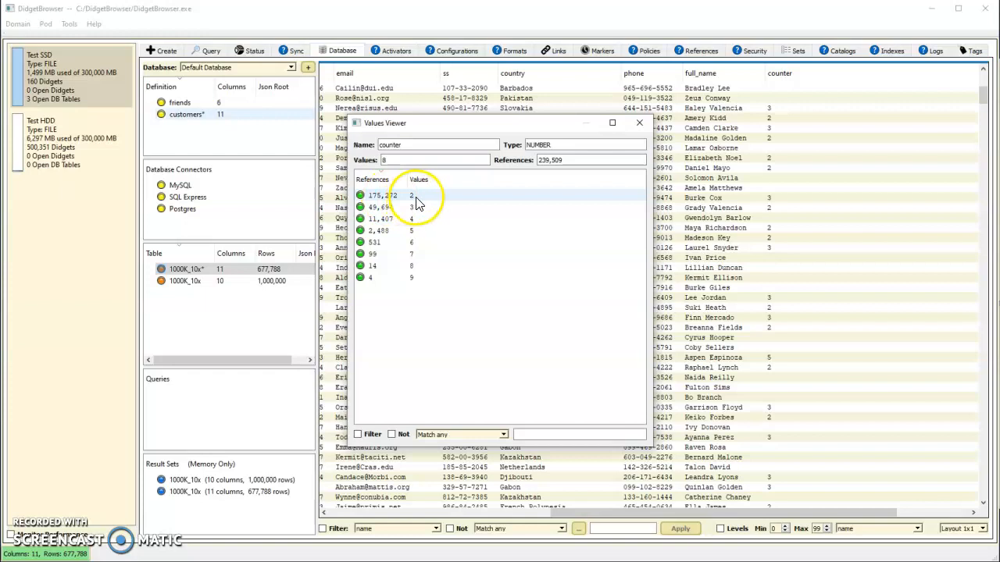
{"action": "left_click", "coordinate": [642, 124]}
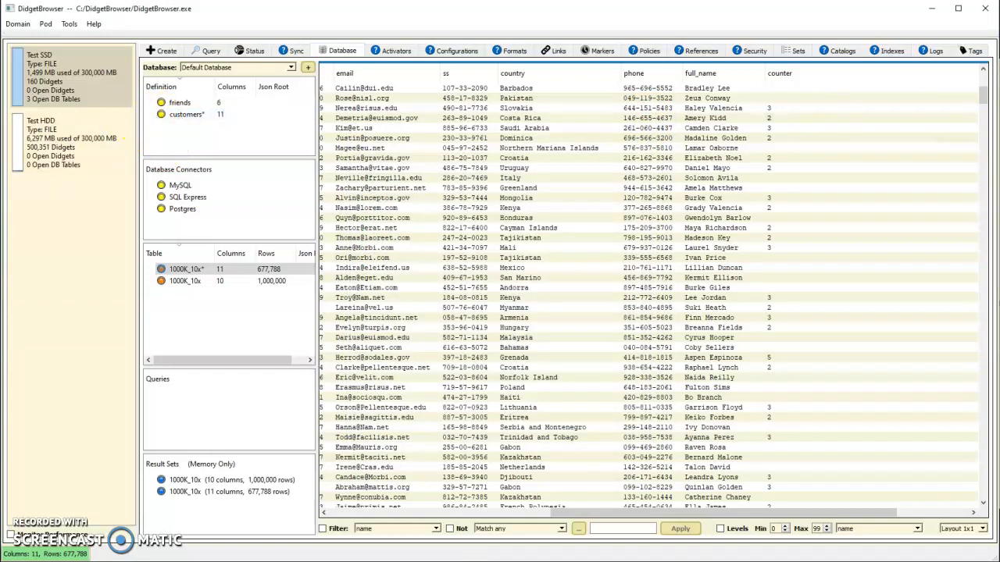
Step: Import 1000K_10x.csv into another table from the customers definition, creating new levels for other columns on duplicate keys
{"action": "key", "text": "alt+Tab"}
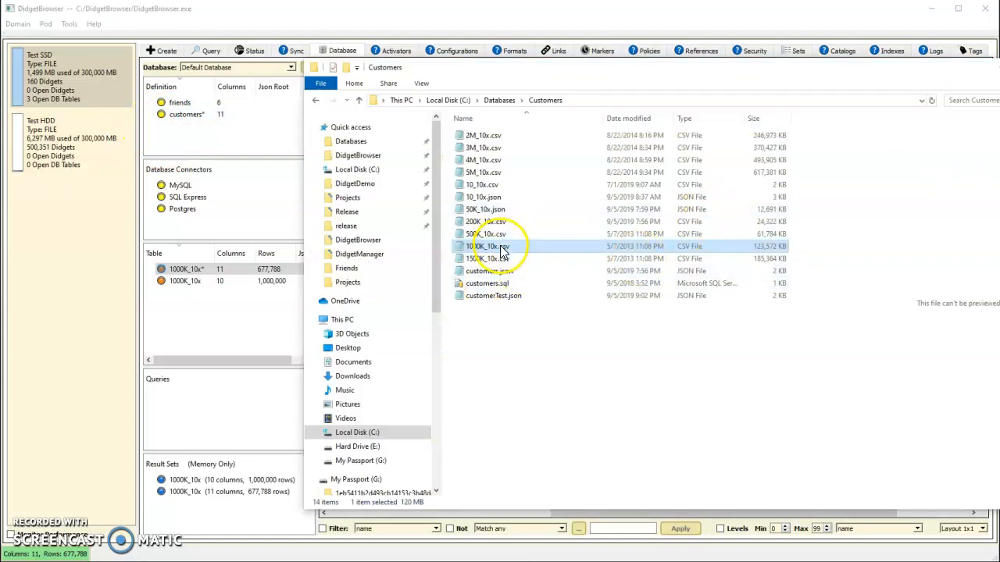
{"action": "left_click_drag", "start_coordinate": [500, 248], "coordinate": [180, 119]}
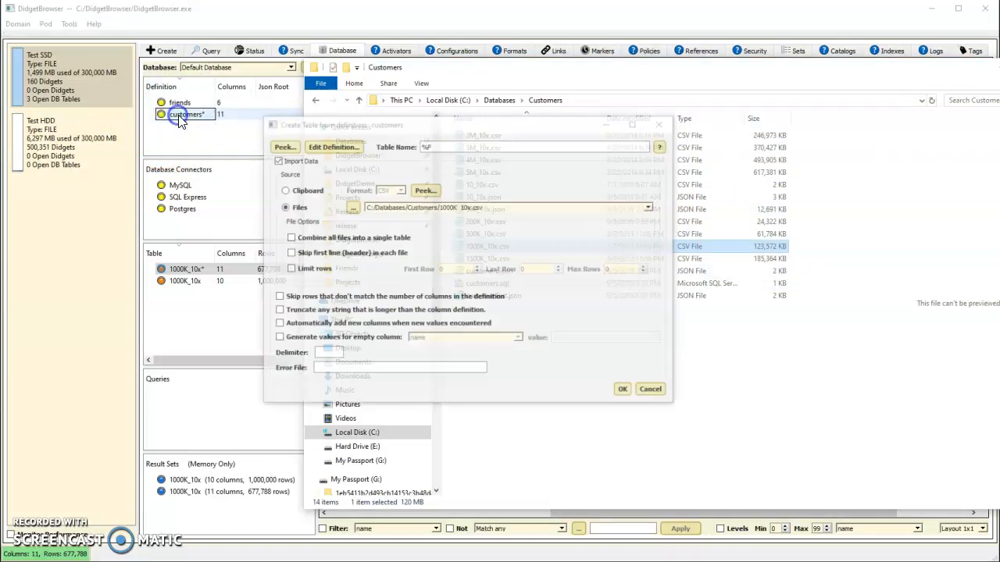
{"action": "left_click", "coordinate": [625, 391]}
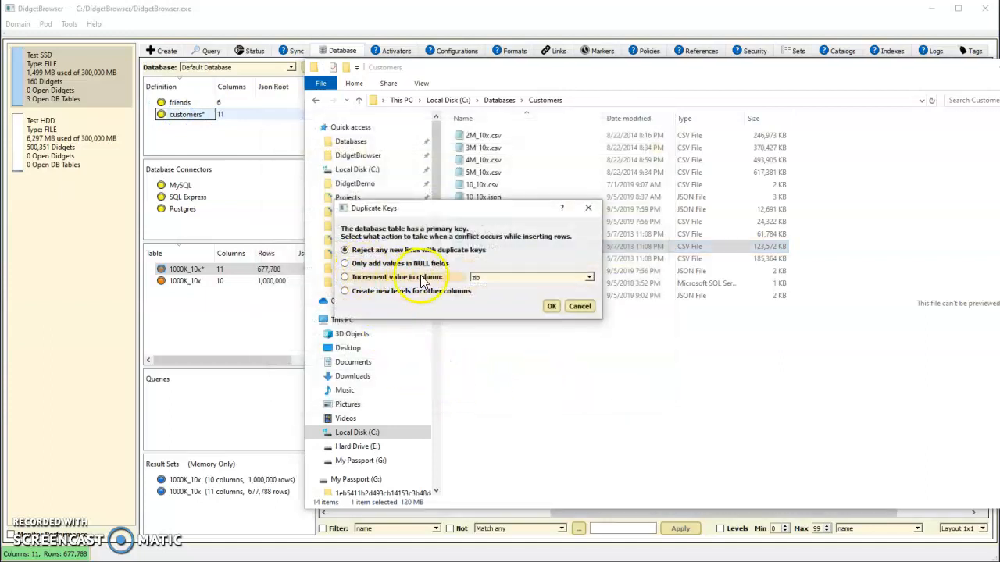
{"action": "left_click", "coordinate": [345, 293]}
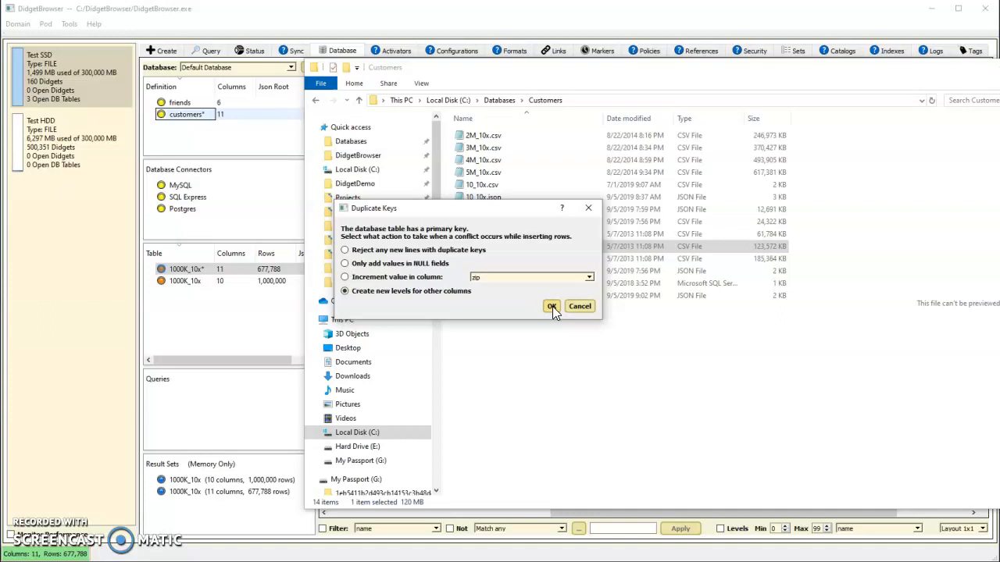
{"action": "left_click", "coordinate": [552, 307]}
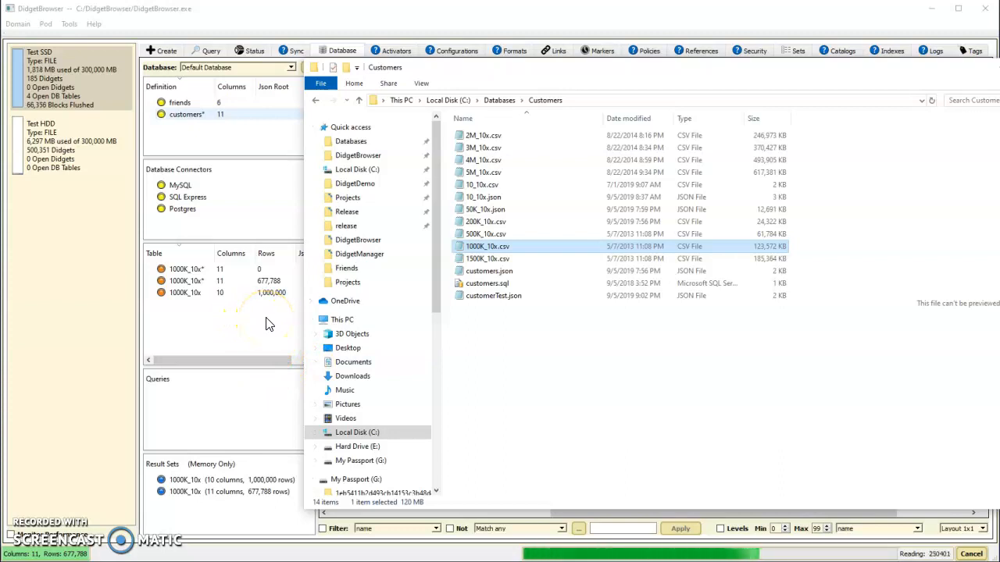
Step: Display the newly imported 1000K_10x table once its import is done and inspect the values behind multiple-value name, zip and address cells
{"action": "left_click", "coordinate": [231, 282]}
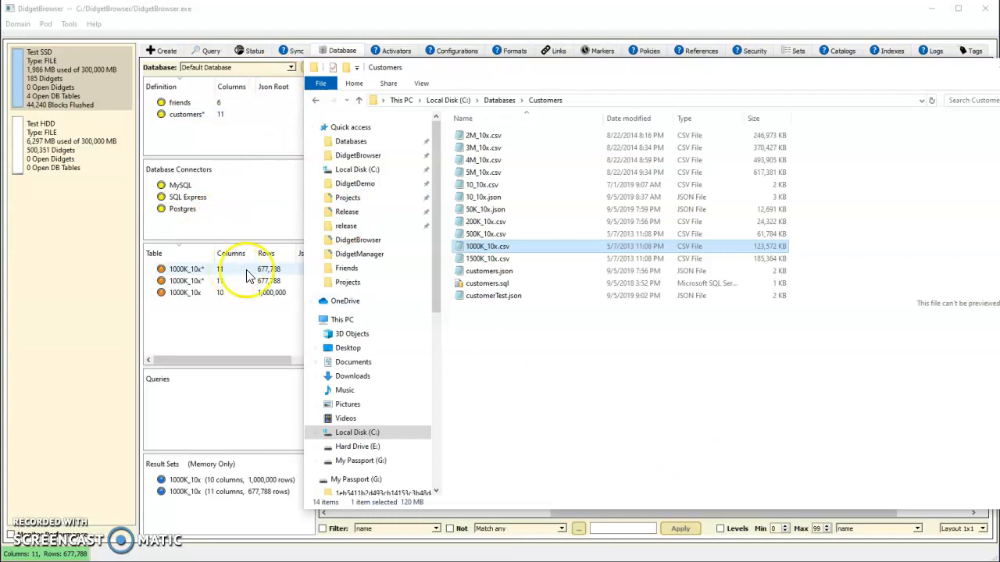
{"action": "left_click", "coordinate": [250, 275]}
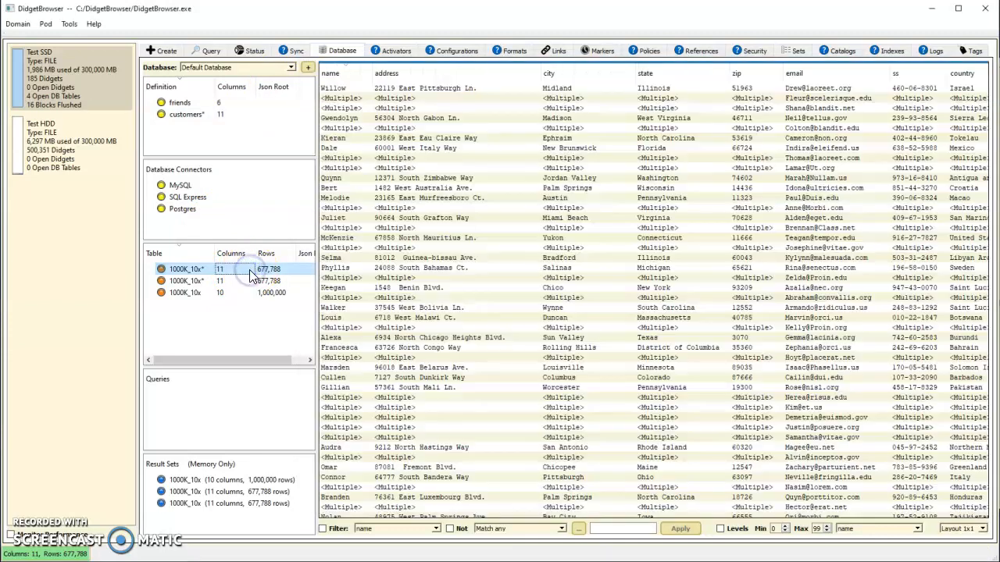
{"action": "double_click", "coordinate": [340, 99]}
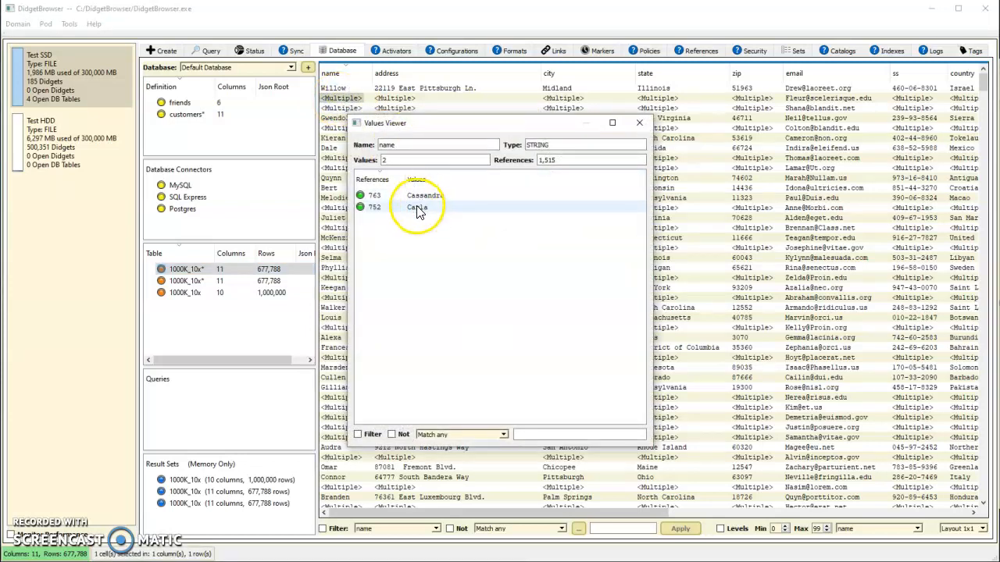
{"action": "left_click", "coordinate": [639, 124]}
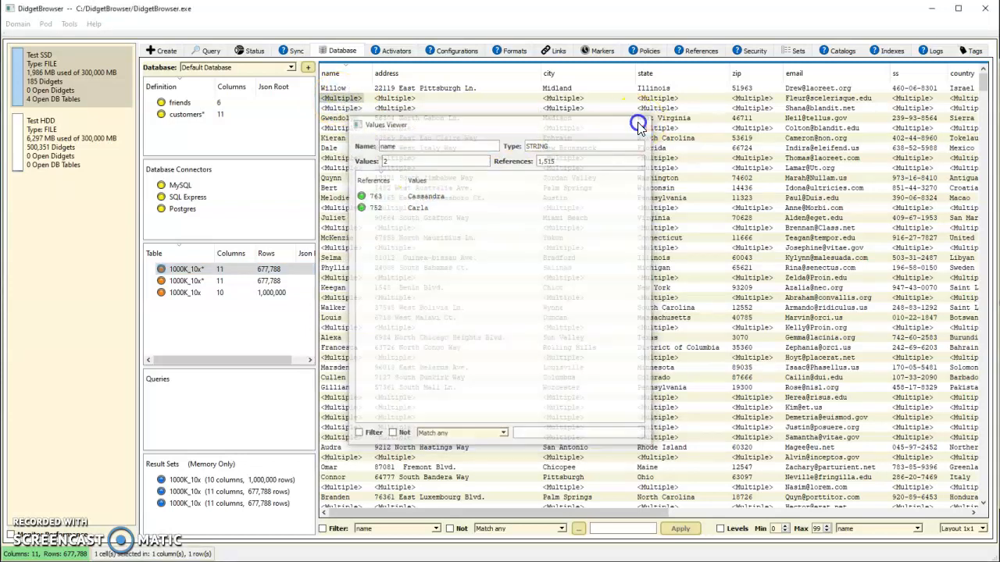
{"action": "double_click", "coordinate": [754, 168]}
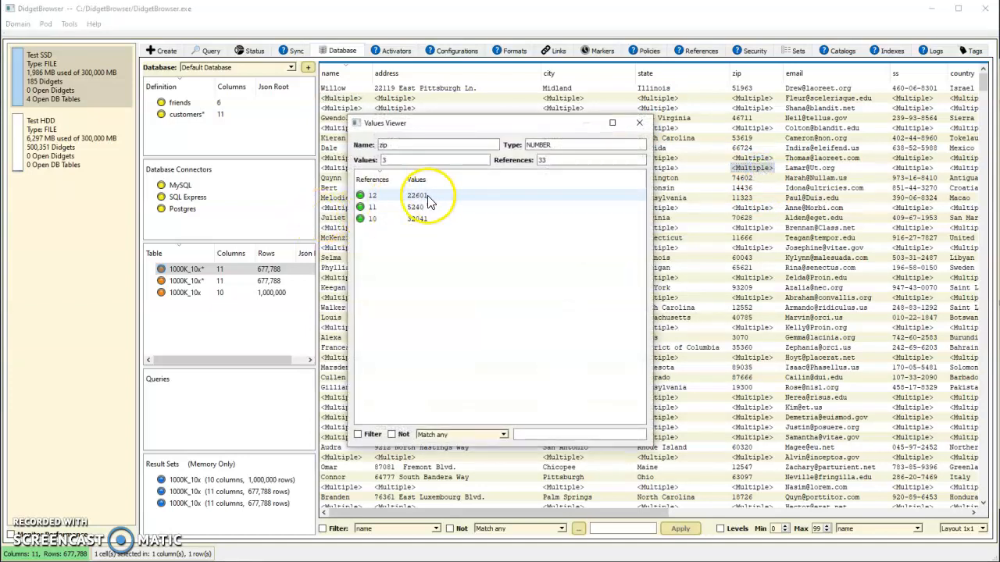
{"action": "left_click", "coordinate": [642, 123]}
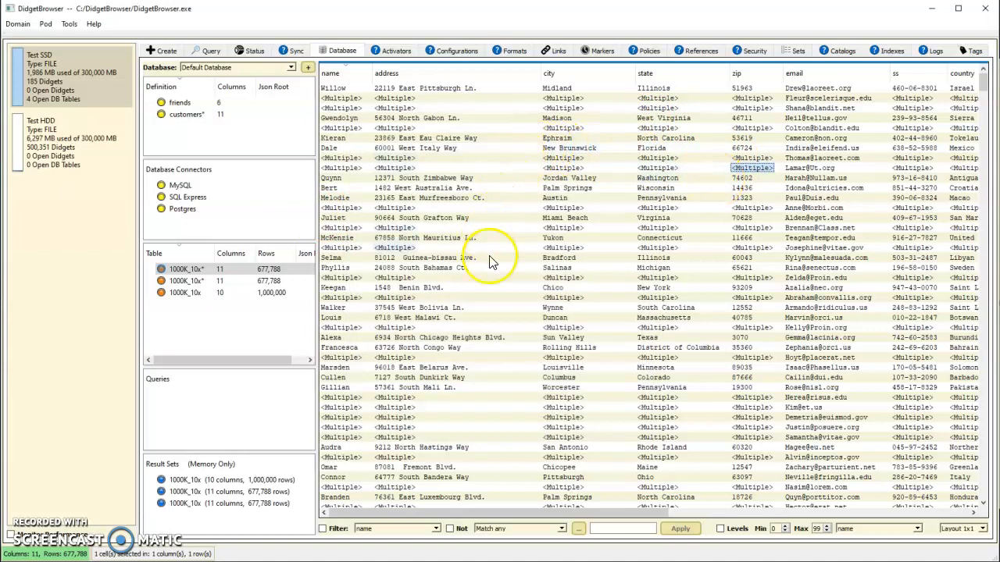
{"action": "double_click", "coordinate": [397, 400]}
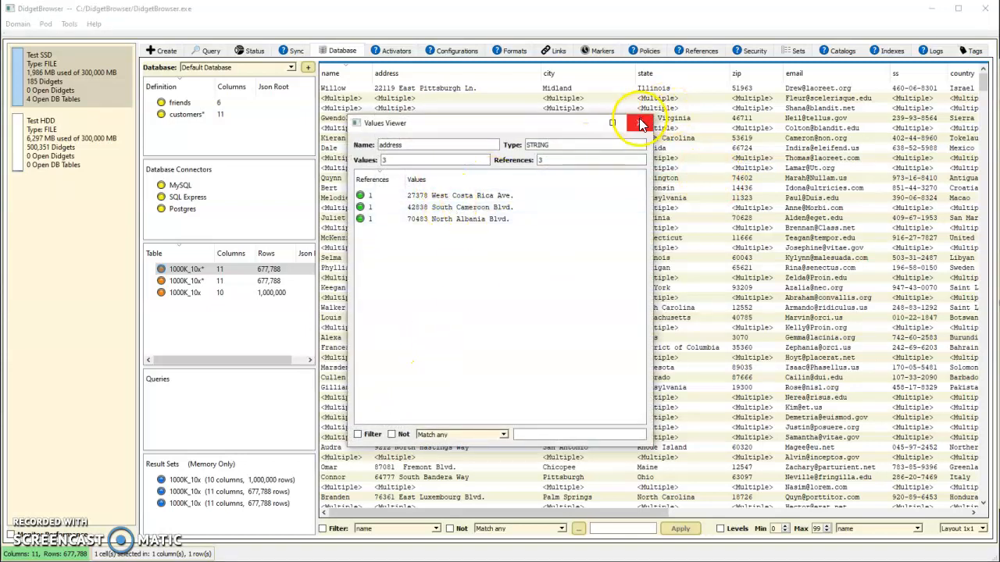
{"action": "left_click", "coordinate": [640, 125]}
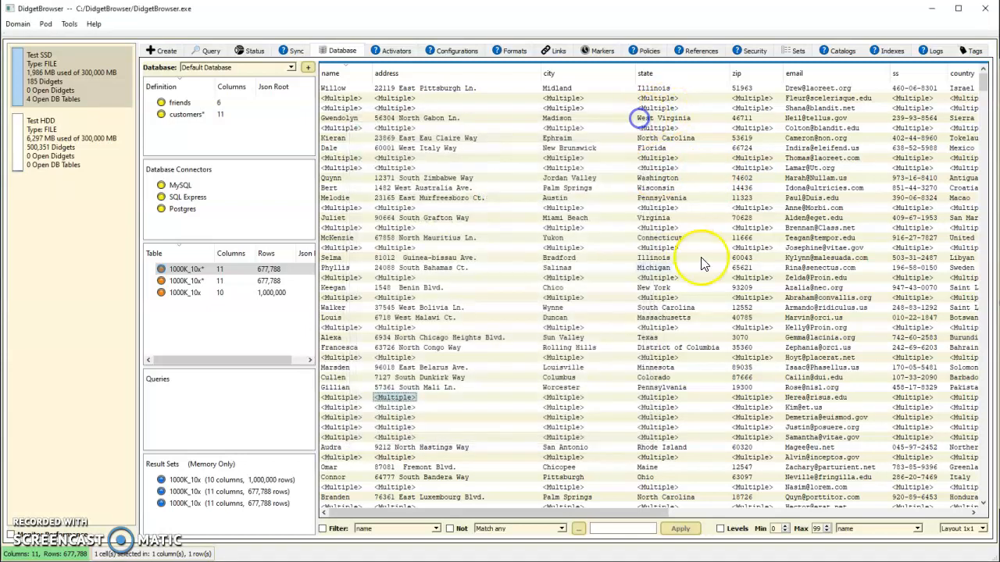
Step: Check the email column's values for uniqueness in the table with multiple levels
{"action": "right_click", "coordinate": [796, 74]}
{"action": "left_click", "coordinate": [859, 82]}
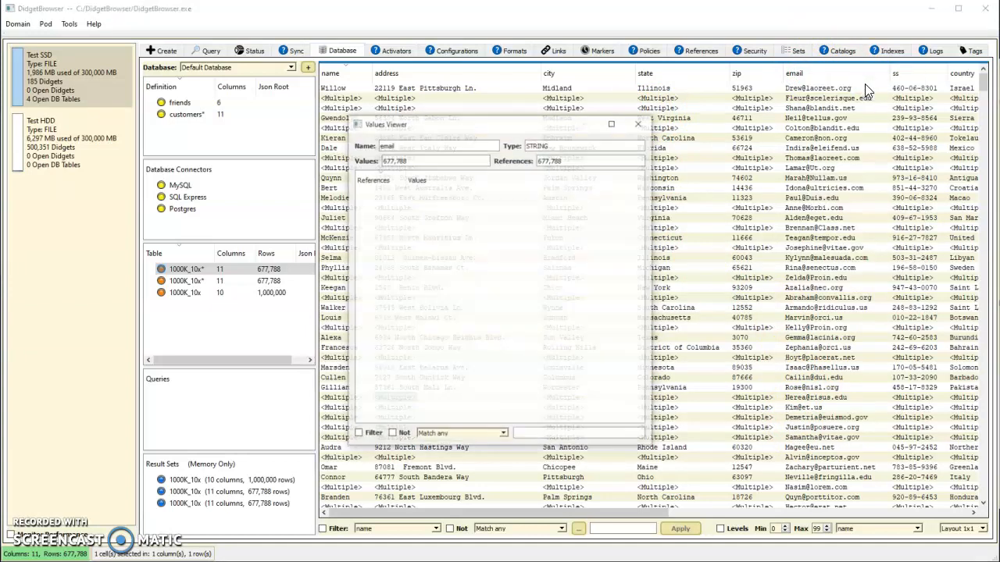
{"action": "left_click", "coordinate": [640, 125]}
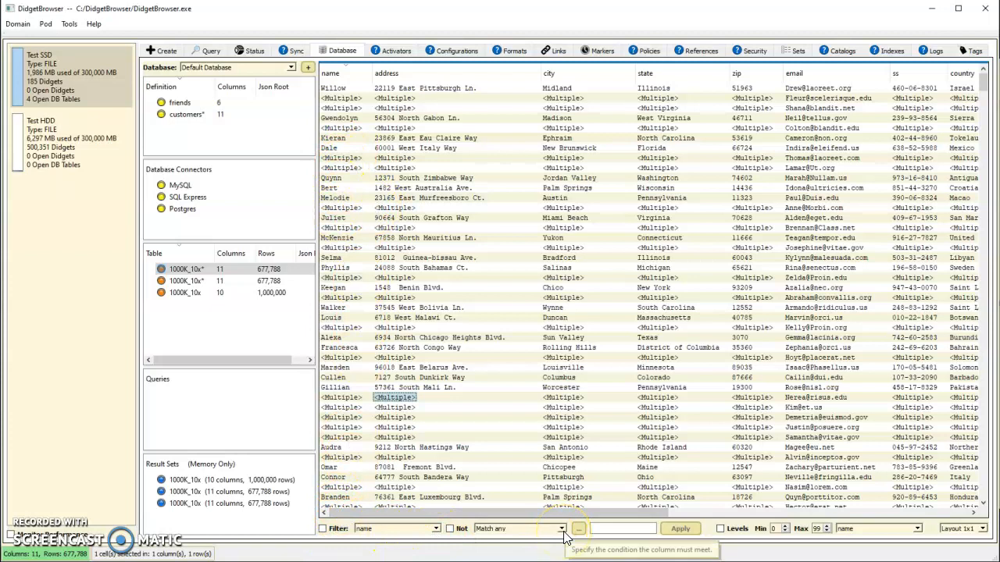
Step: Show all rows containing the first name from the San Antonio row and verify it among the values of two multiple-value name cells
{"action": "double_click", "coordinate": [334, 448]}
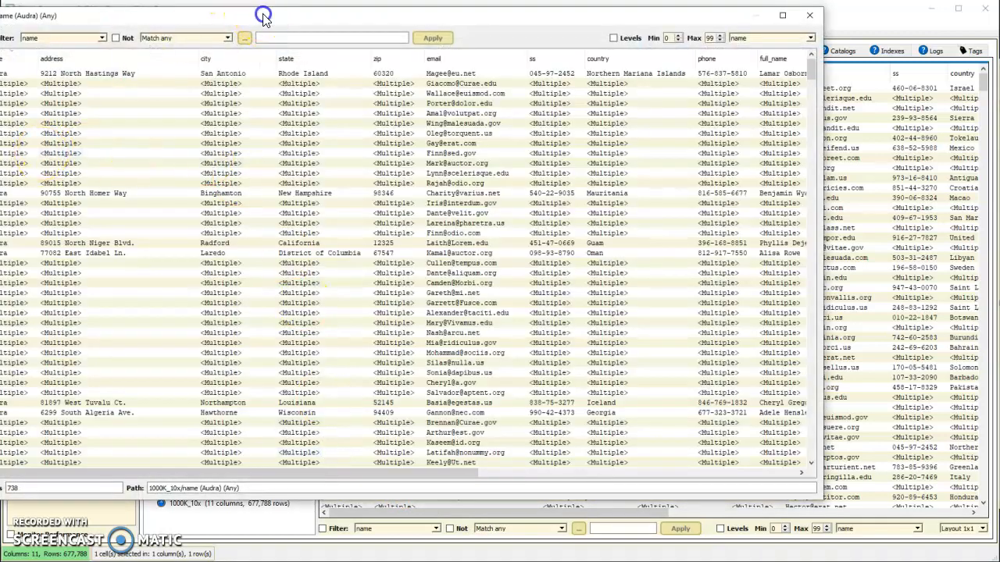
{"action": "left_click_drag", "start_coordinate": [262, 15], "coordinate": [353, 28]}
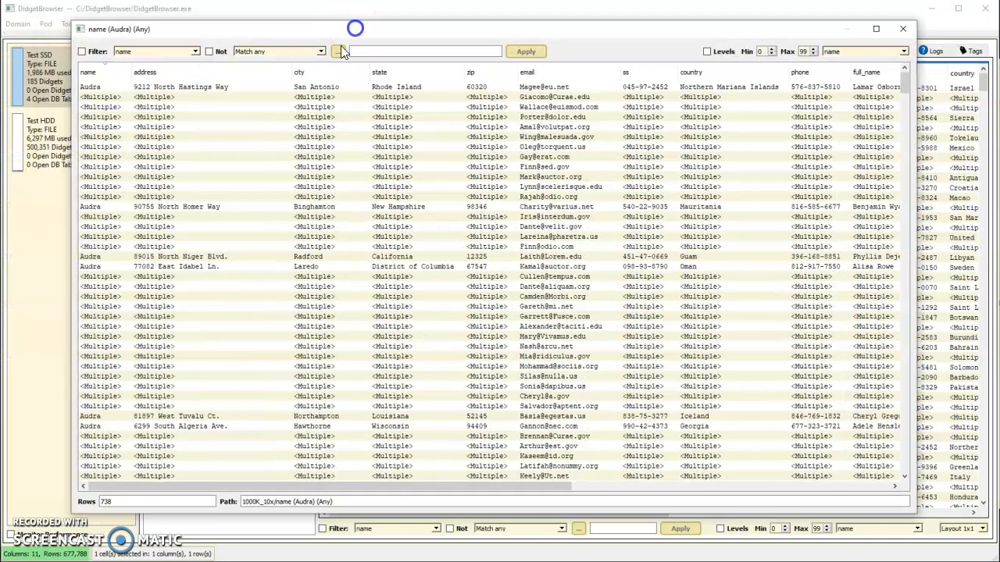
{"action": "double_click", "coordinate": [100, 148]}
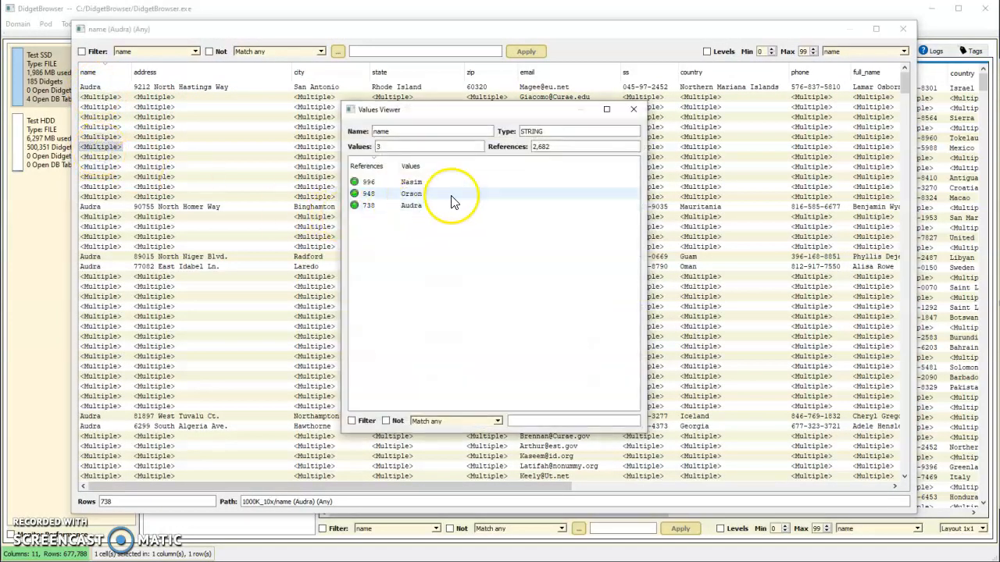
{"action": "left_click", "coordinate": [633, 109]}
{"action": "double_click", "coordinate": [86, 348]}
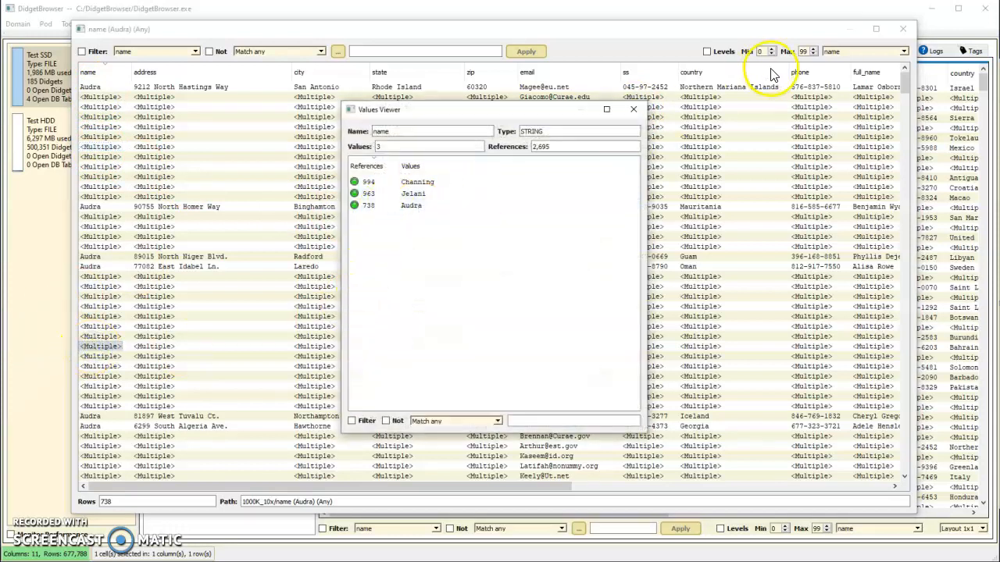
{"action": "left_click", "coordinate": [633, 109]}
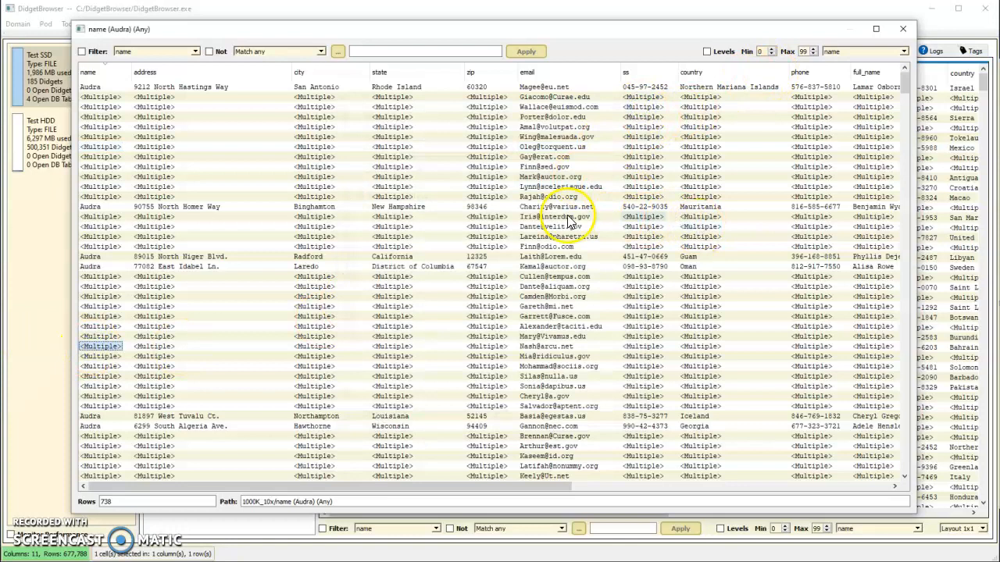
{"action": "left_click", "coordinate": [903, 29]}
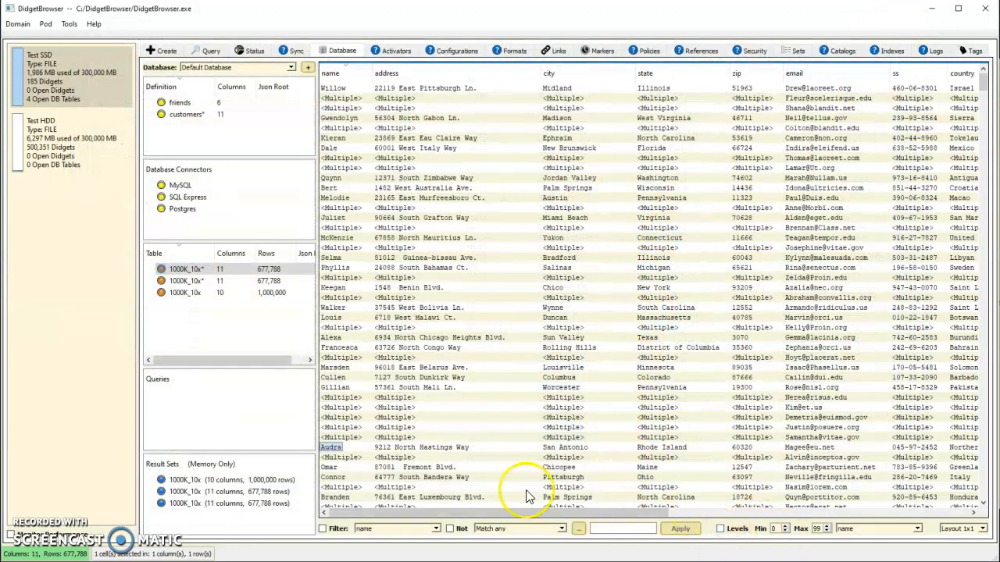
Step: Restrict the table to rows with at least 8 levels in the name column and view the first row's name values
{"action": "left_click", "coordinate": [786, 529]}
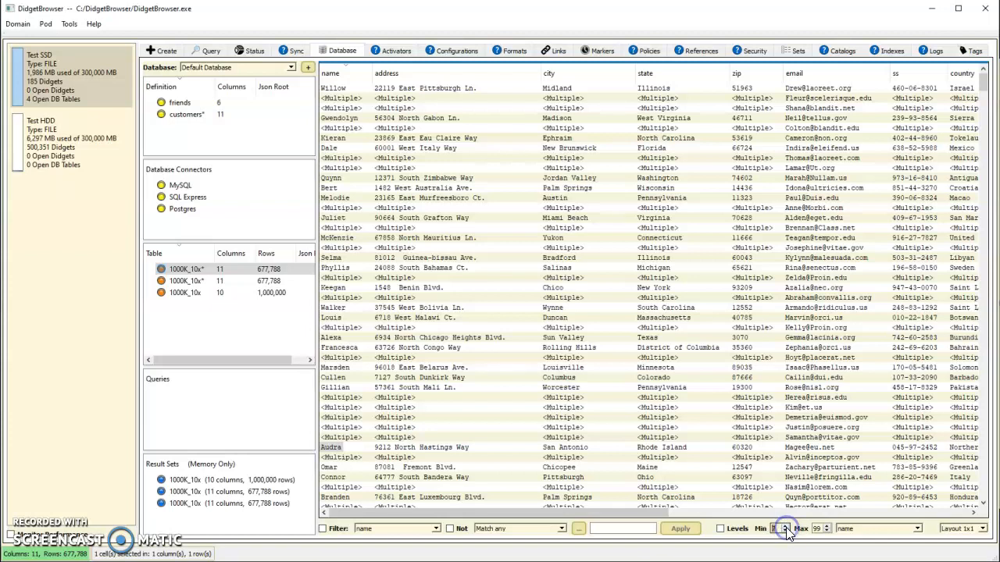
{"action": "left_click", "coordinate": [721, 531]}
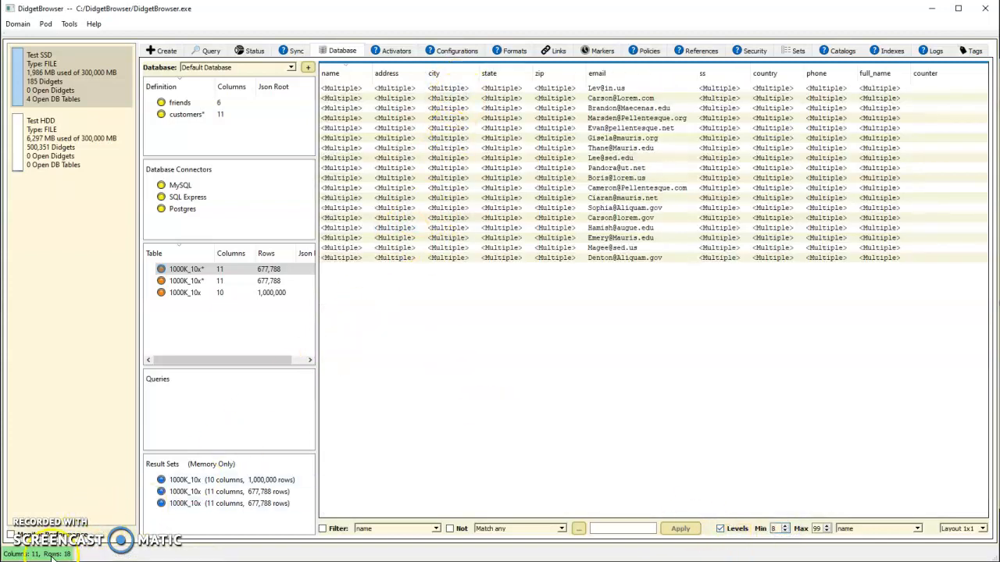
{"action": "left_click", "coordinate": [359, 90]}
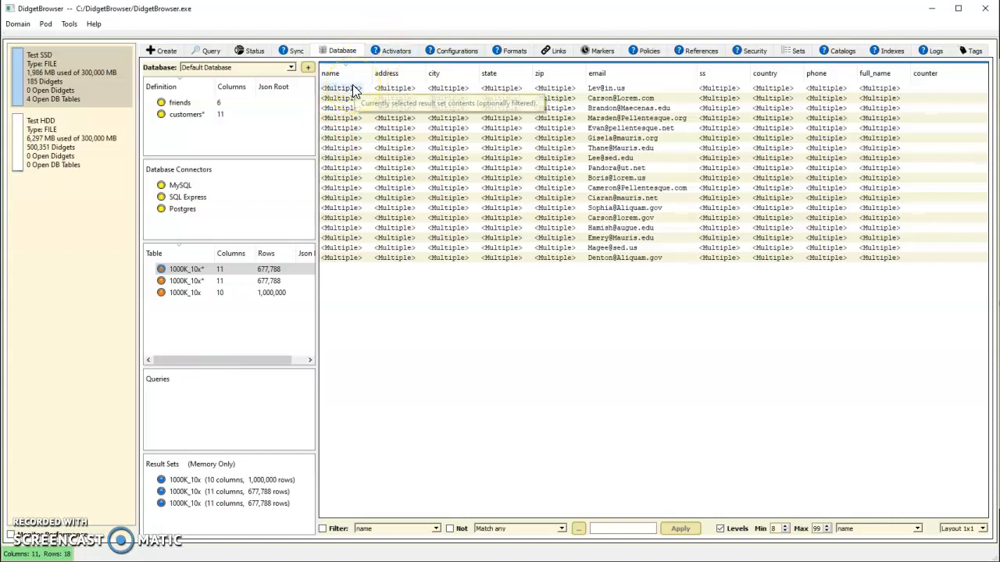
{"action": "double_click", "coordinate": [354, 92]}
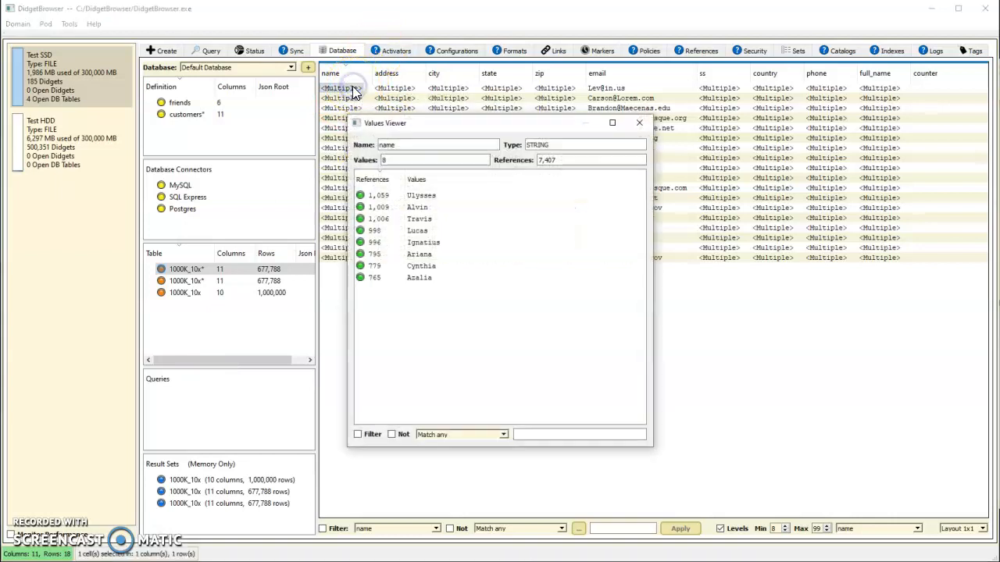
{"action": "left_click", "coordinate": [639, 123]}
Step: Inspect the name values stored in several other filtered rows, including the second to fourth rows and the last two
{"action": "left_click", "coordinate": [351, 98]}
{"action": "double_click", "coordinate": [350, 97]}
{"action": "left_click", "coordinate": [642, 126]}
{"action": "double_click", "coordinate": [347, 107]}
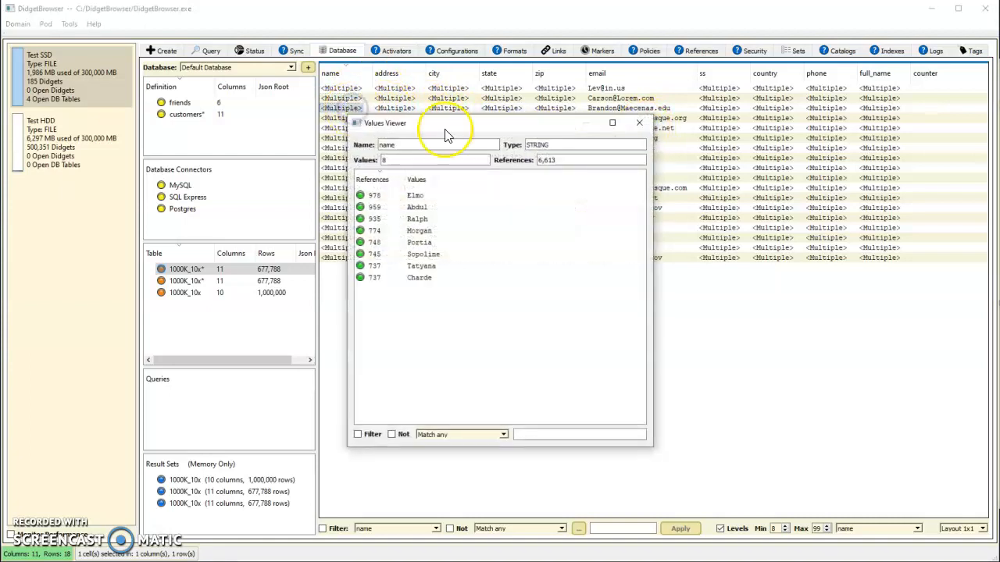
{"action": "left_click", "coordinate": [639, 122]}
{"action": "double_click", "coordinate": [347, 118]}
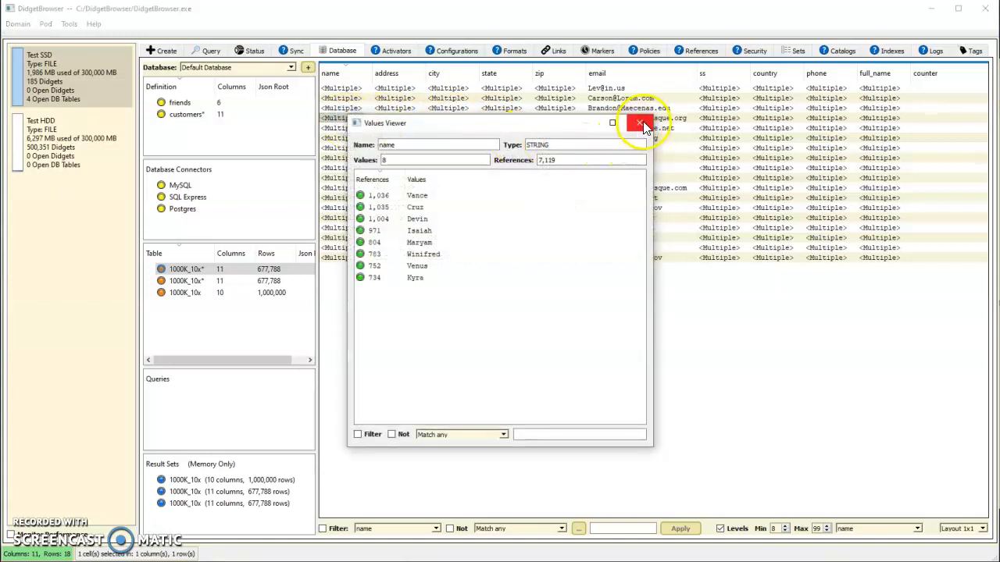
{"action": "left_click", "coordinate": [639, 124]}
{"action": "double_click", "coordinate": [348, 257]}
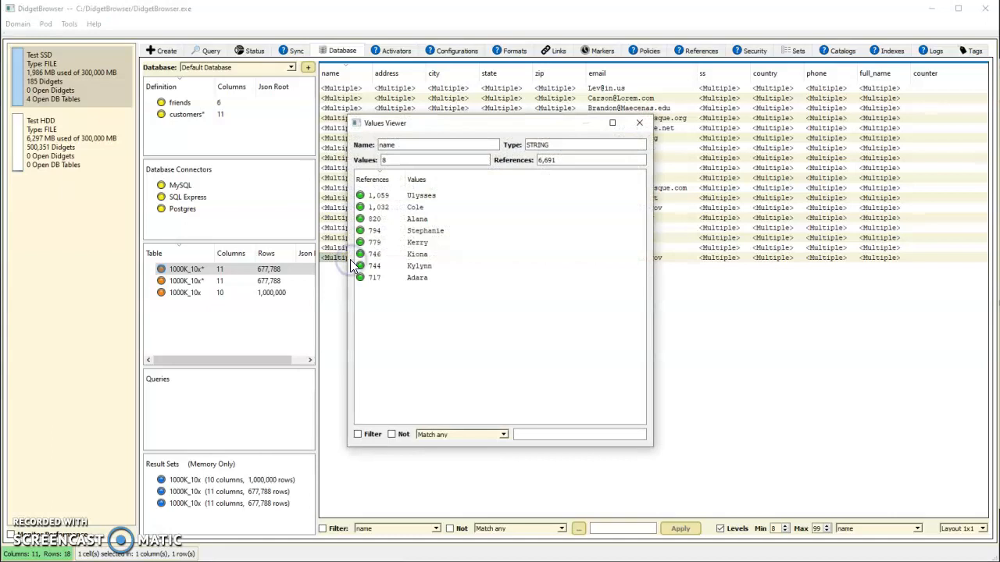
{"action": "left_click", "coordinate": [639, 122]}
{"action": "double_click", "coordinate": [338, 249]}
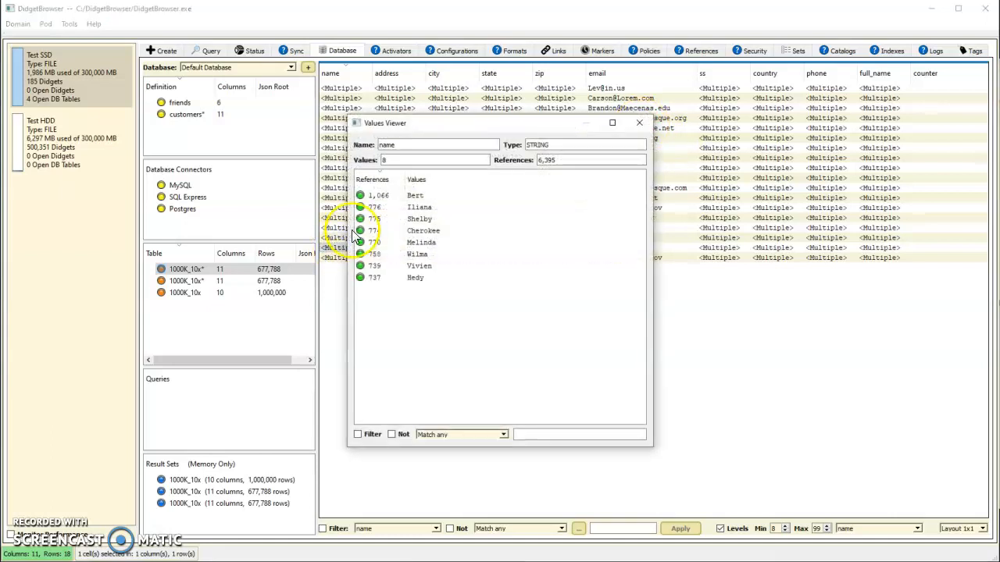
{"action": "left_click", "coordinate": [640, 123]}
{"action": "left_click", "coordinate": [336, 189]}
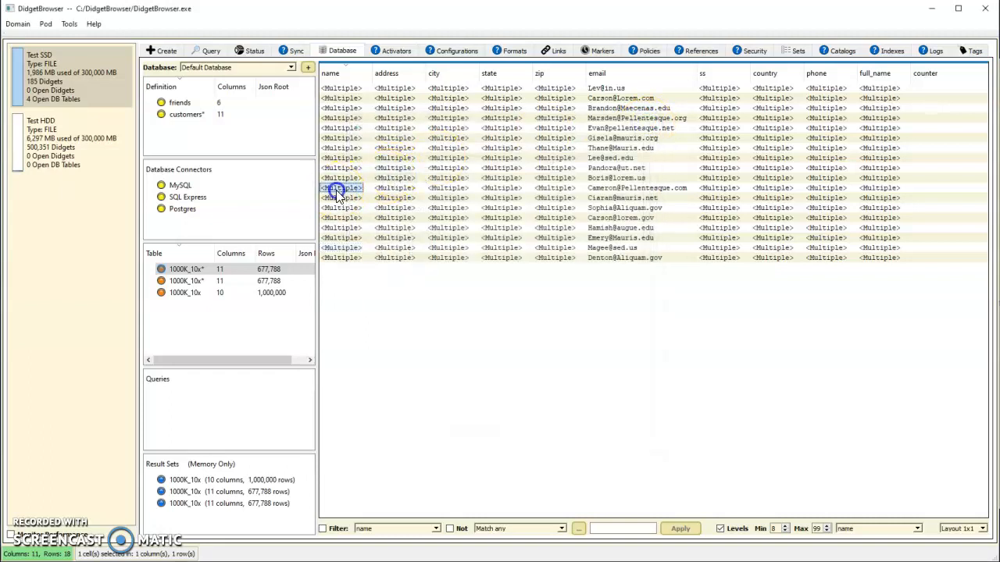
{"action": "double_click", "coordinate": [337, 192]}
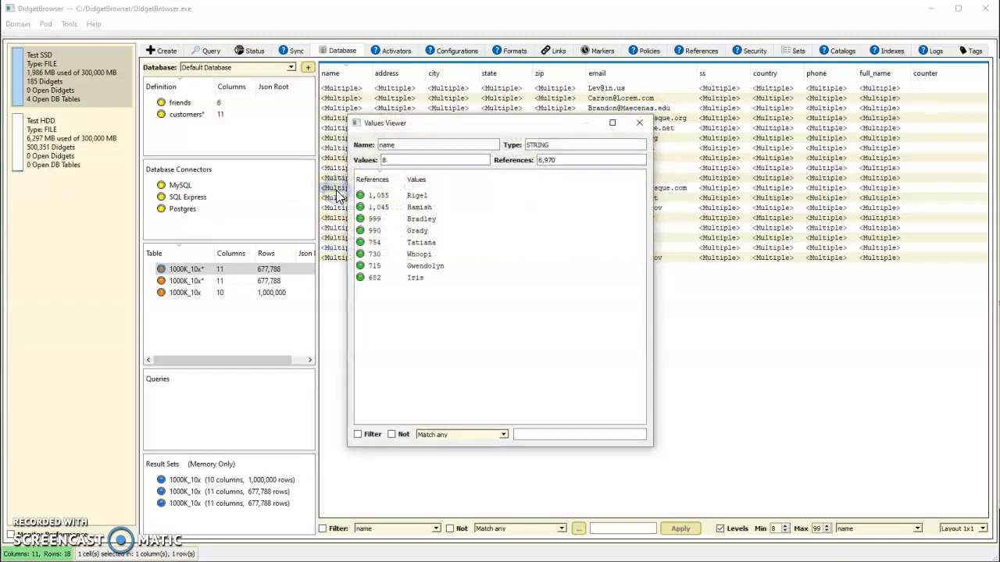
{"action": "left_click", "coordinate": [640, 123]}
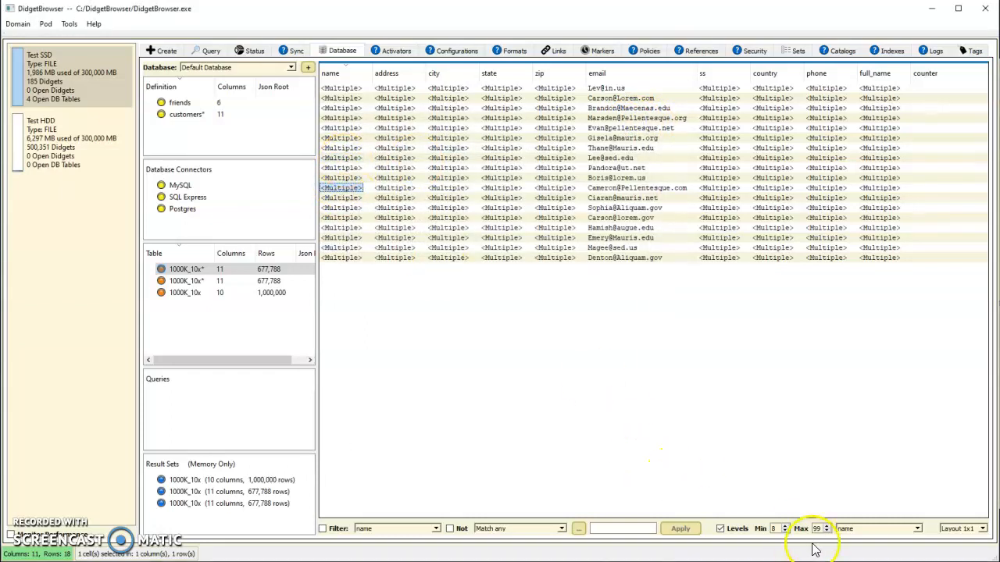
Step: Raise the minimum number of name levels in the filter to 9
{"action": "left_click", "coordinate": [787, 530]}
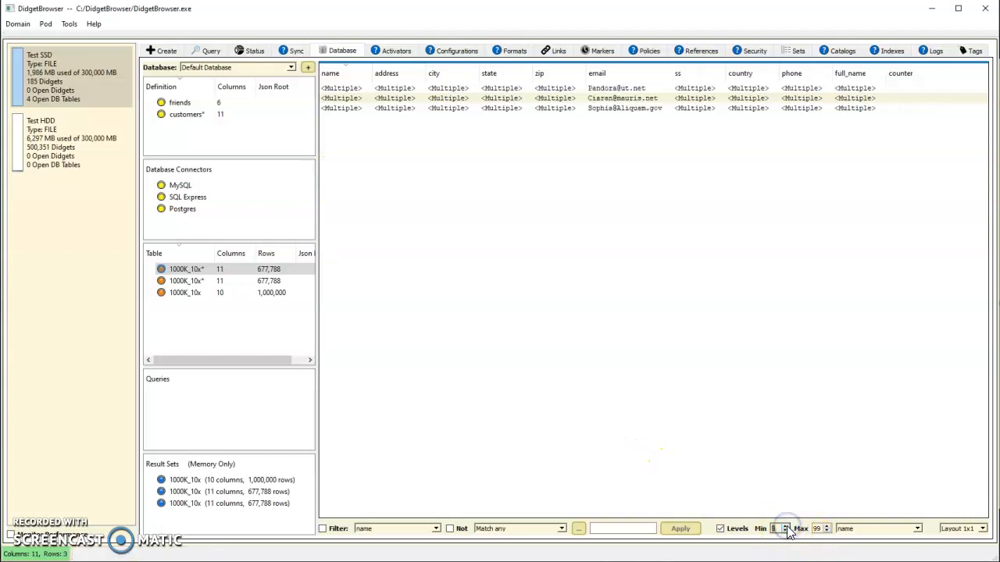
Step: View the stored name values of each of the three rows left by the level filter
{"action": "double_click", "coordinate": [341, 89]}
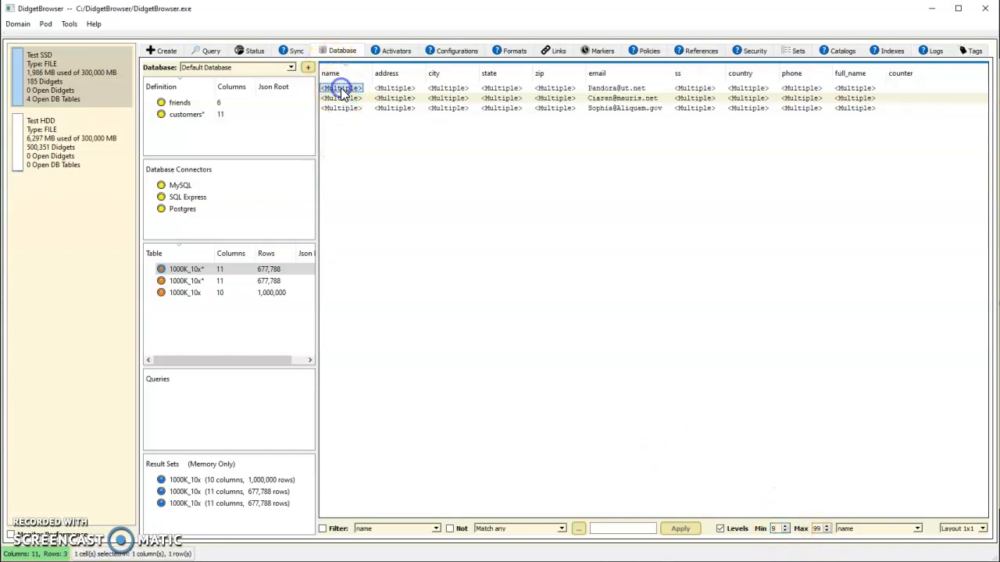
{"action": "left_click", "coordinate": [640, 125]}
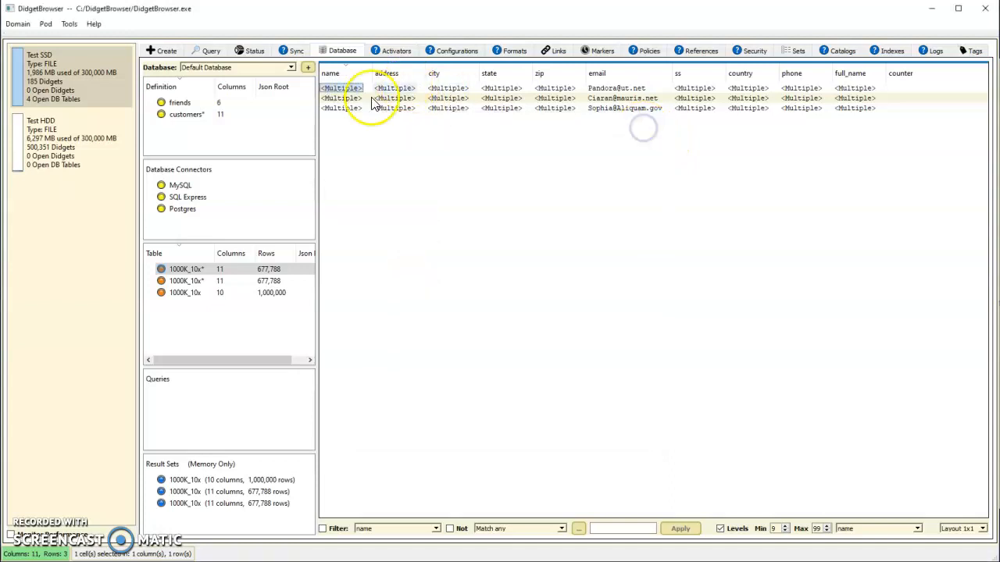
{"action": "double_click", "coordinate": [342, 99]}
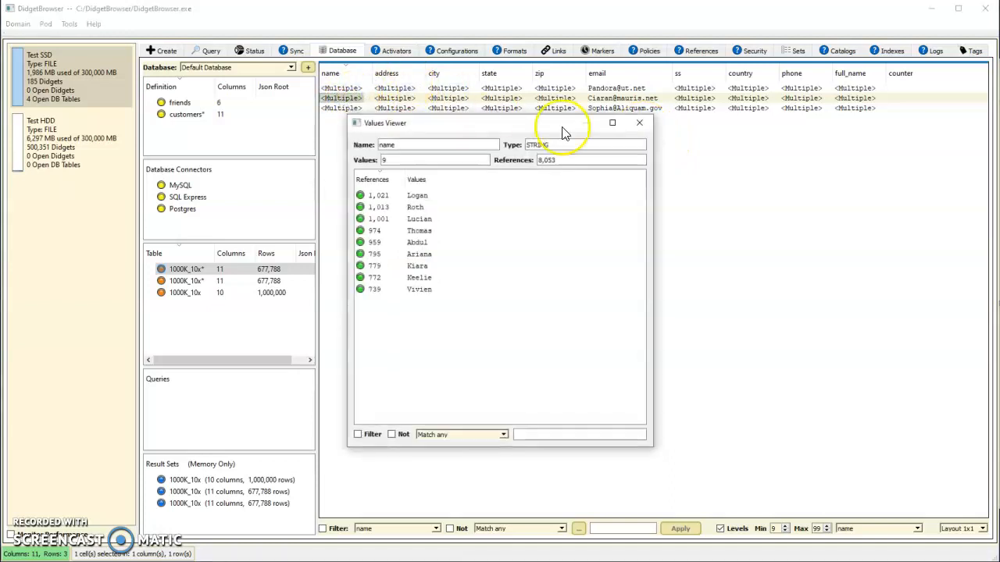
{"action": "left_click", "coordinate": [640, 122]}
{"action": "double_click", "coordinate": [346, 108]}
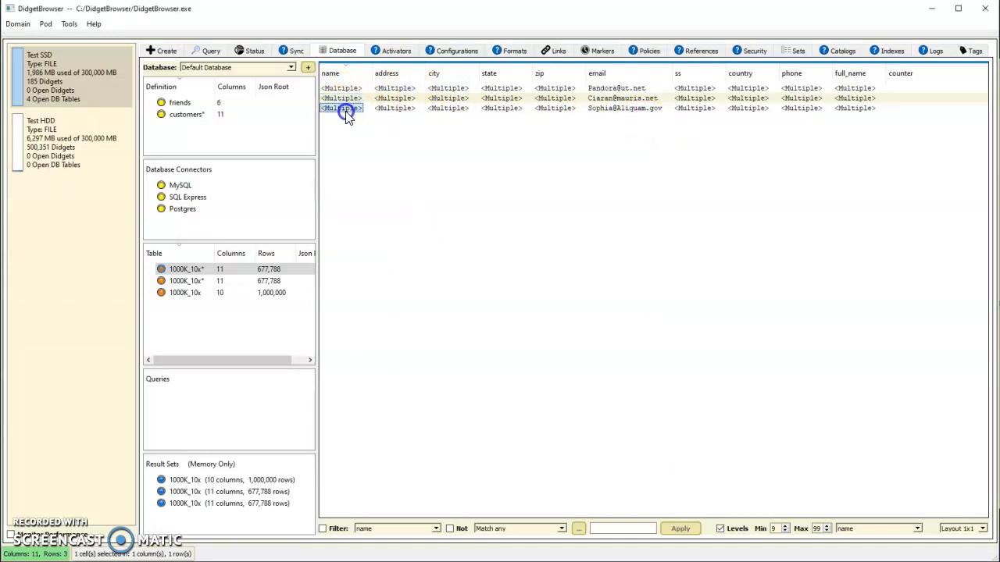
{"action": "left_click", "coordinate": [640, 123]}
Step: Select all columns of the three filtered rows and show them as JSON
{"action": "left_click", "coordinate": [335, 88]}
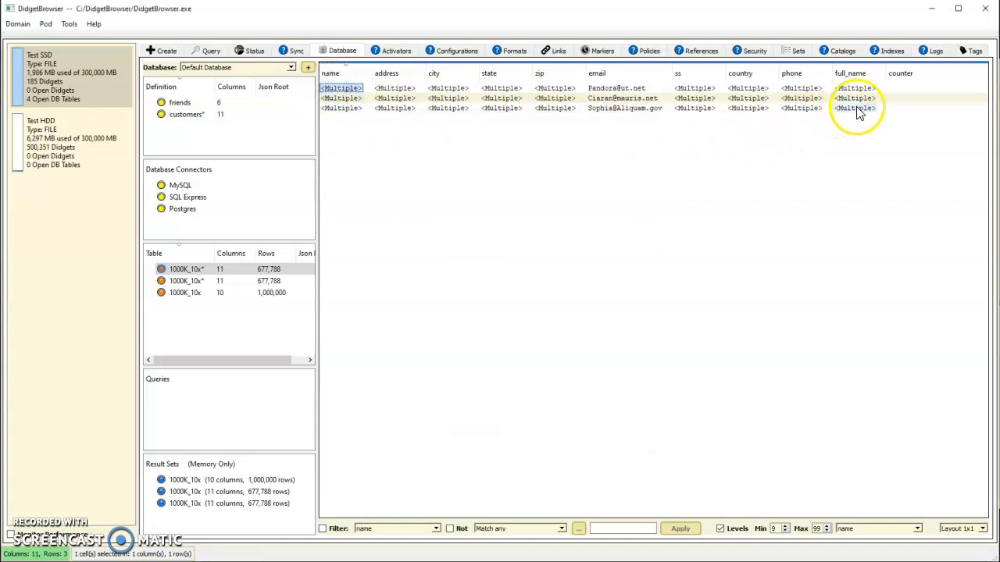
{"action": "right_click", "coordinate": [336, 110]}
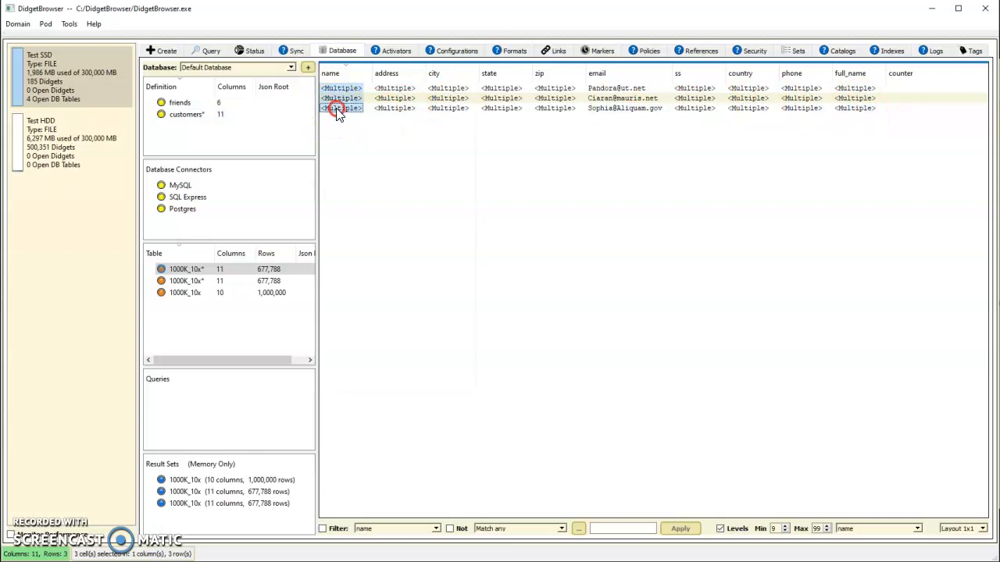
{"action": "left_click", "coordinate": [393, 130]}
{"action": "right_click", "coordinate": [349, 115]}
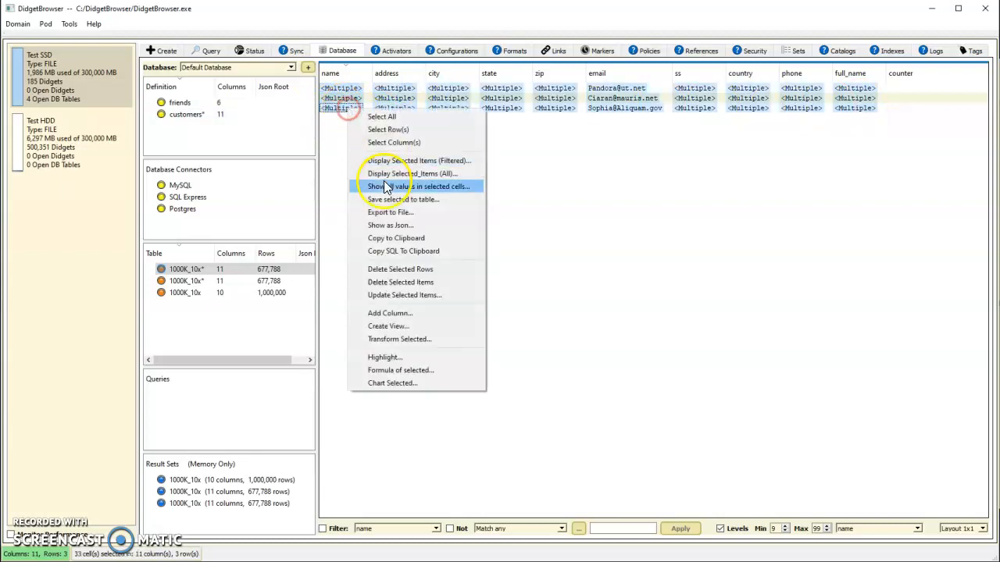
{"action": "left_click", "coordinate": [390, 228]}
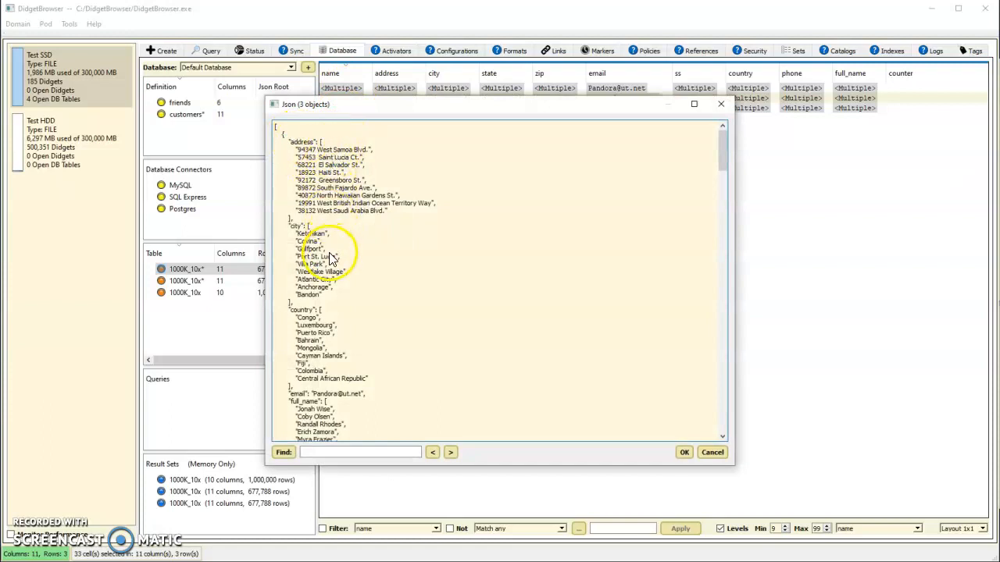
Step: Examine how the JSON lists the multiple values of each column, comparing the address, city, state and zip arrays through to the second object
{"action": "scroll", "coordinate": [338, 269], "scroll_direction": "down", "scroll_amount": 3}
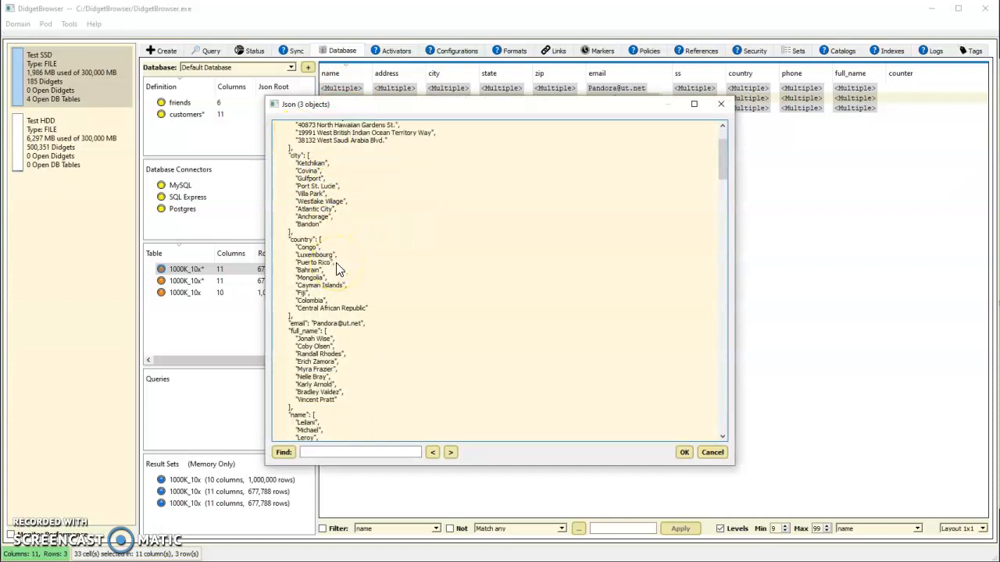
{"action": "scroll", "coordinate": [333, 215], "scroll_direction": "down", "scroll_amount": 18}
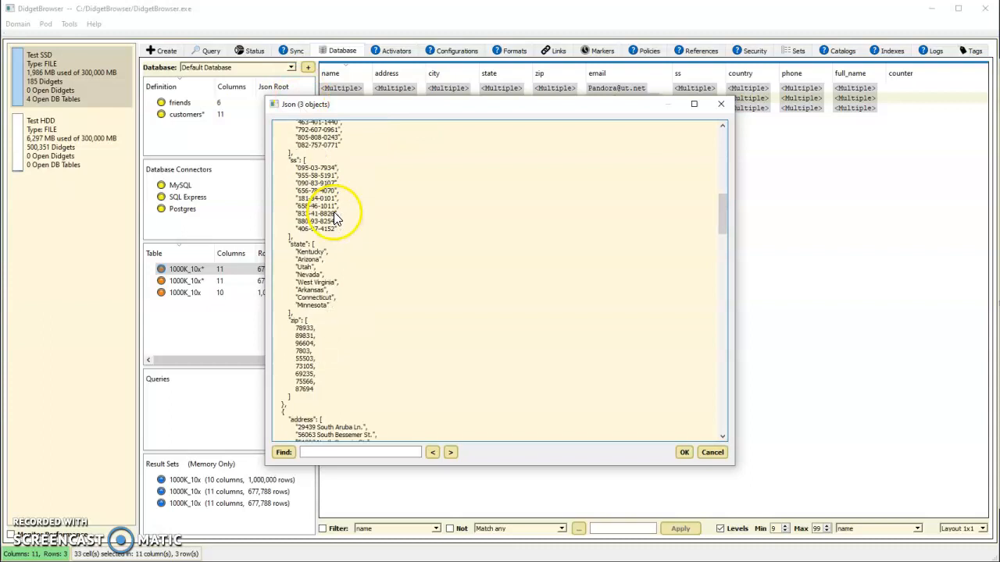
{"action": "scroll", "coordinate": [334, 212], "scroll_direction": "down", "scroll_amount": 8}
{"action": "scroll", "coordinate": [336, 217], "scroll_direction": "up", "scroll_amount": 9}
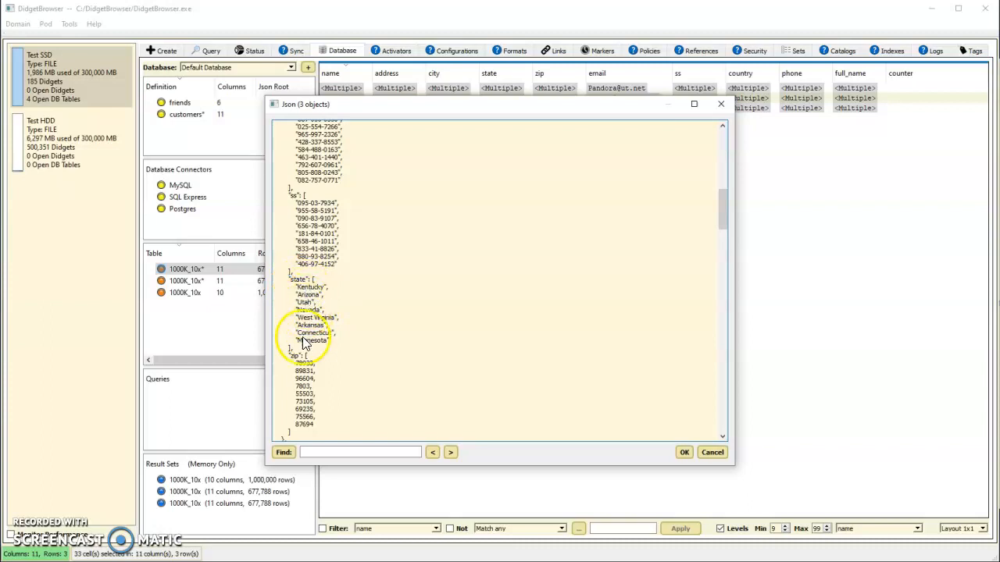
{"action": "scroll", "coordinate": [301, 223], "scroll_direction": "up", "scroll_amount": 20}
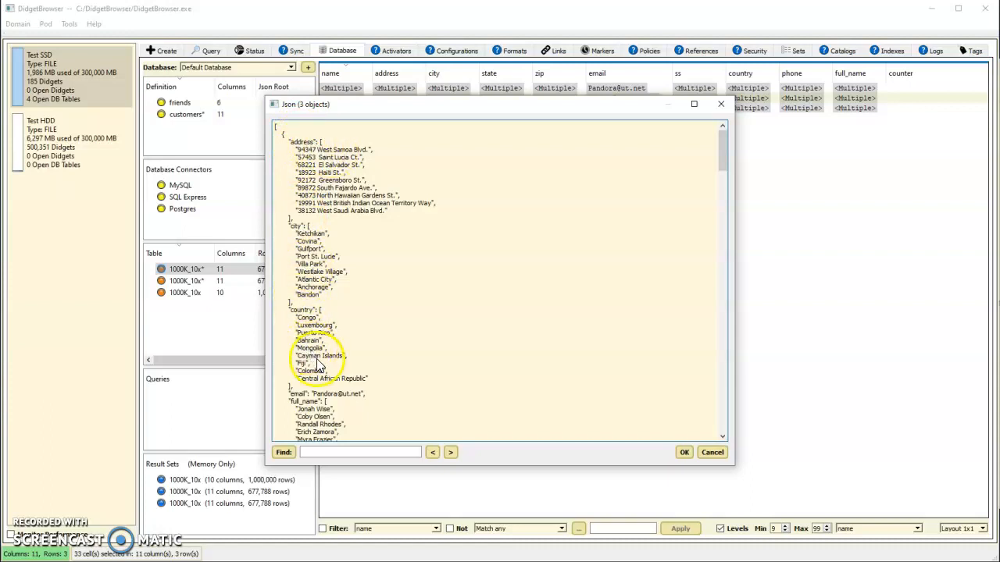
{"action": "scroll", "coordinate": [362, 353], "scroll_direction": "down", "scroll_amount": 4}
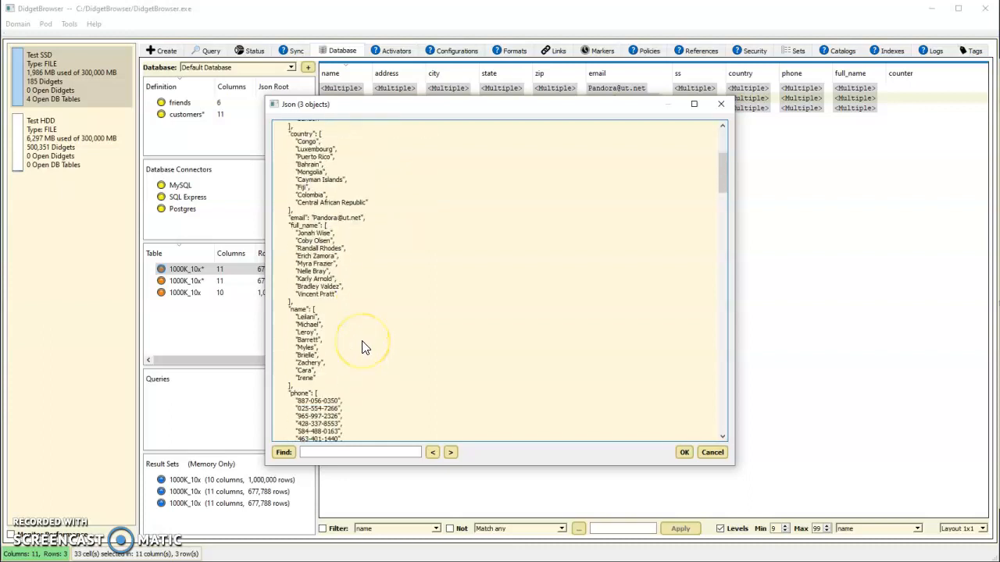
{"action": "scroll", "coordinate": [362, 348], "scroll_direction": "down", "scroll_amount": 8}
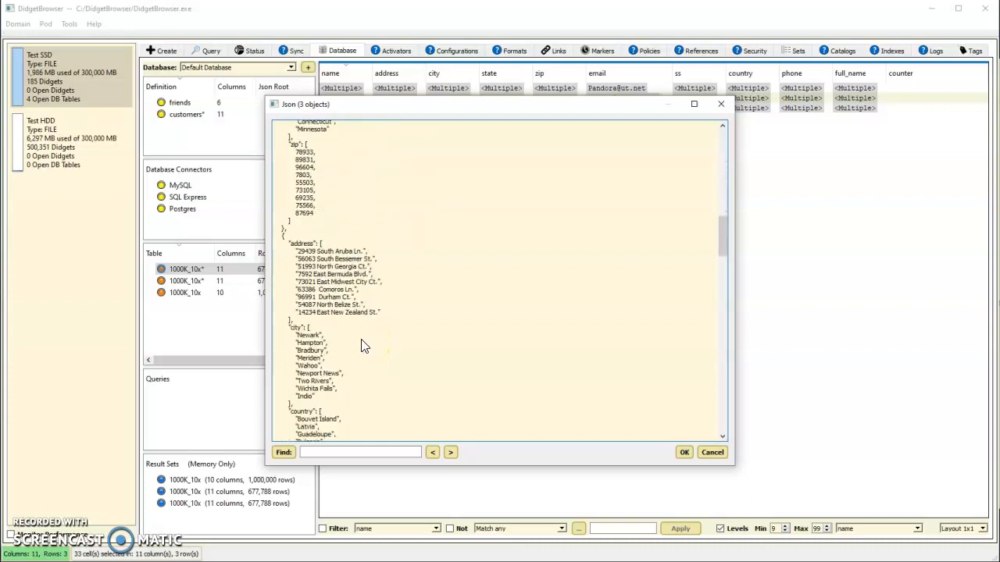